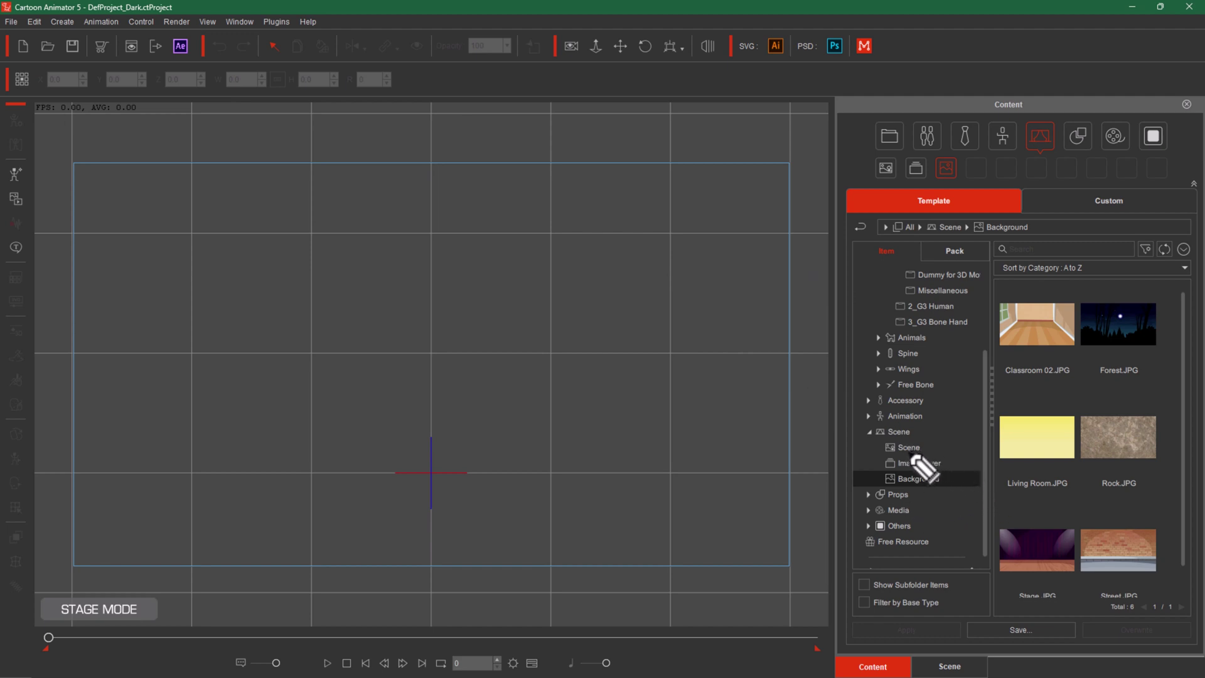
Step: Load the Forest.ctScene scene template onto the empty stage
{"action": "key", "text": "ctrl+alt+1"}
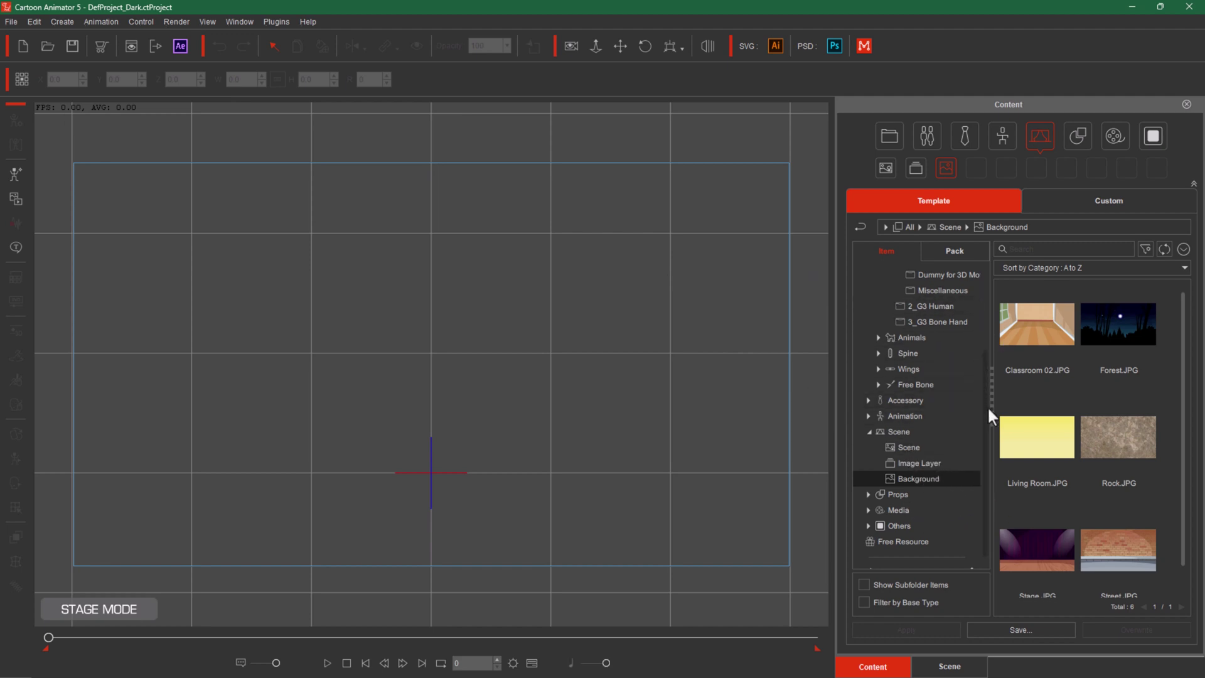
{"action": "scroll", "coordinate": [984, 401], "scroll_direction": "up", "scroll_amount": 3}
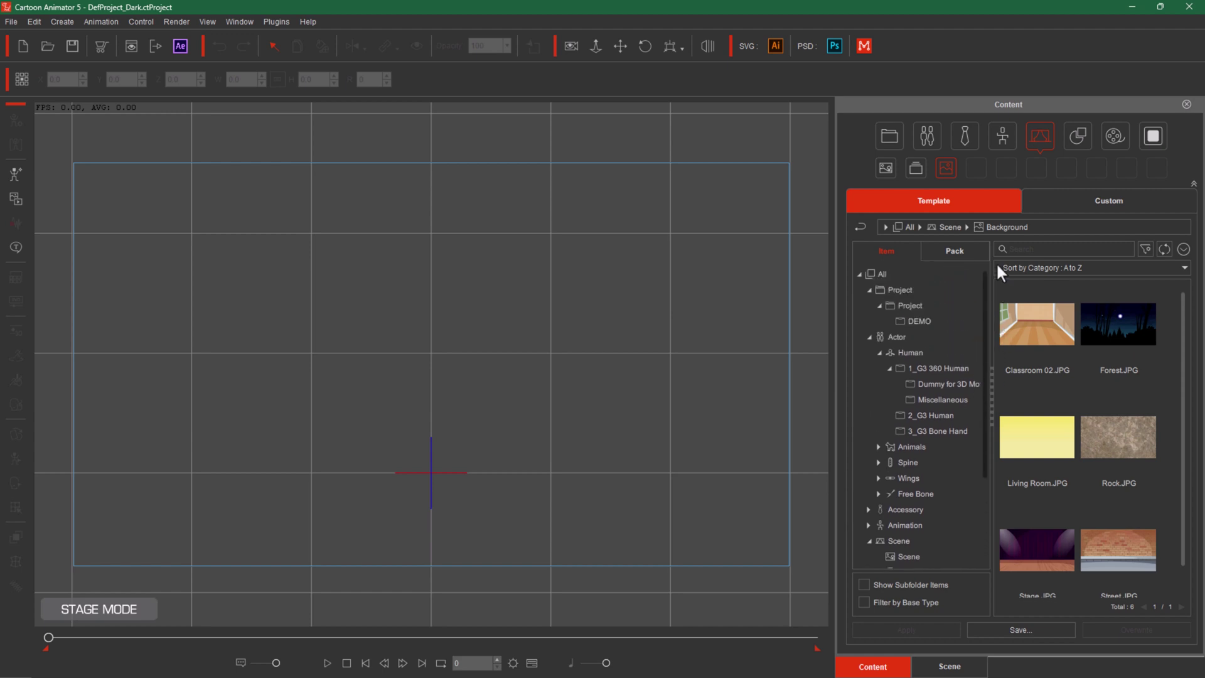
{"action": "scroll", "coordinate": [980, 334], "scroll_direction": "down", "scroll_amount": 1}
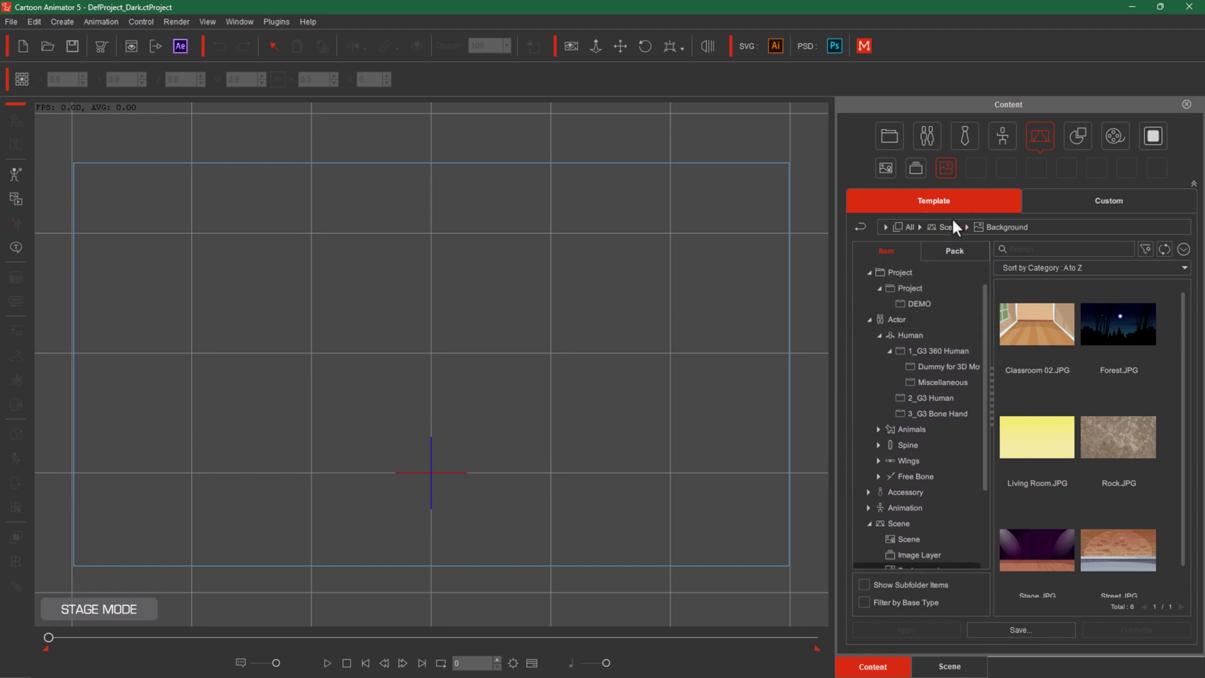
{"action": "left_click", "coordinate": [905, 540]}
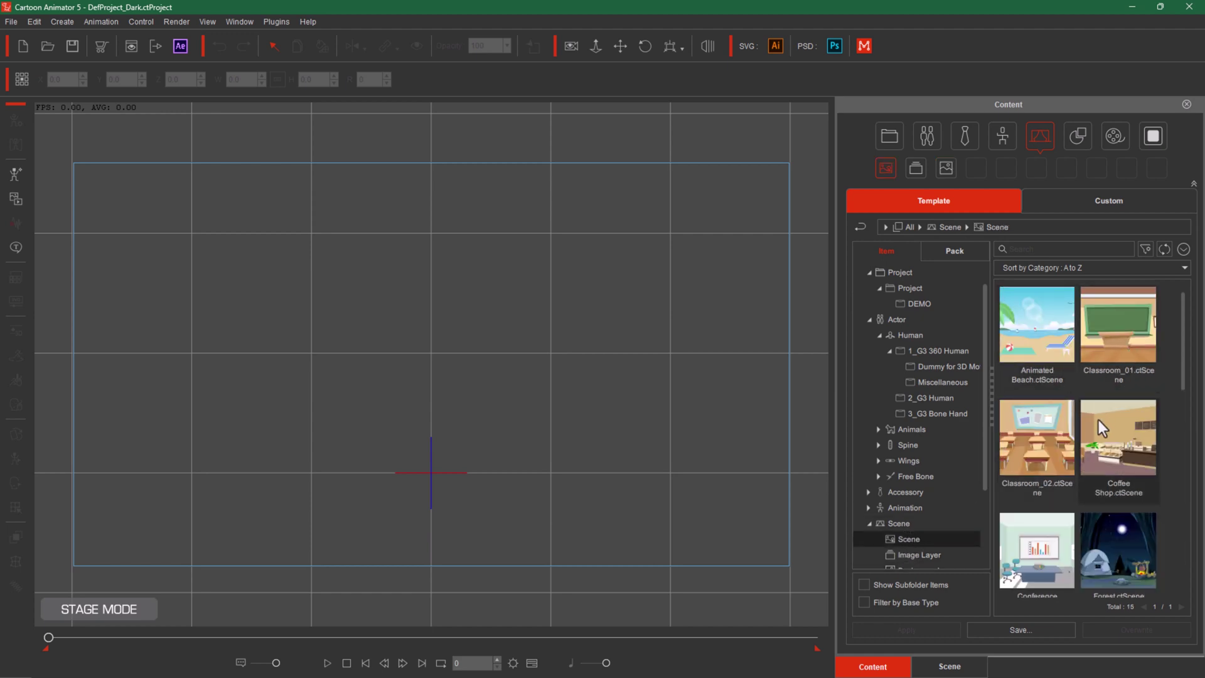
{"action": "left_click", "coordinate": [1119, 546]}
{"action": "left_click_drag", "start_coordinate": [880, 416], "coordinate": [552, 356]}
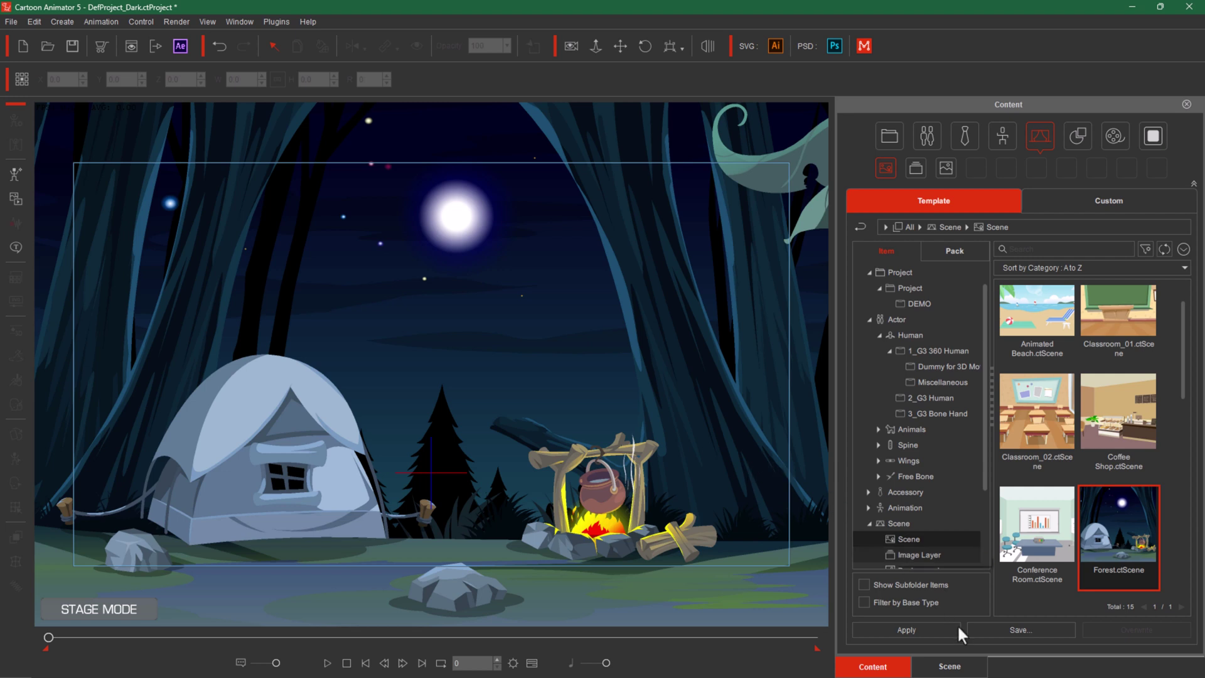
Step: Inspect the forest scene's layer list, hiding and reshowing the whole Scene group and the Background_Forest layer
{"action": "left_click", "coordinate": [949, 667]}
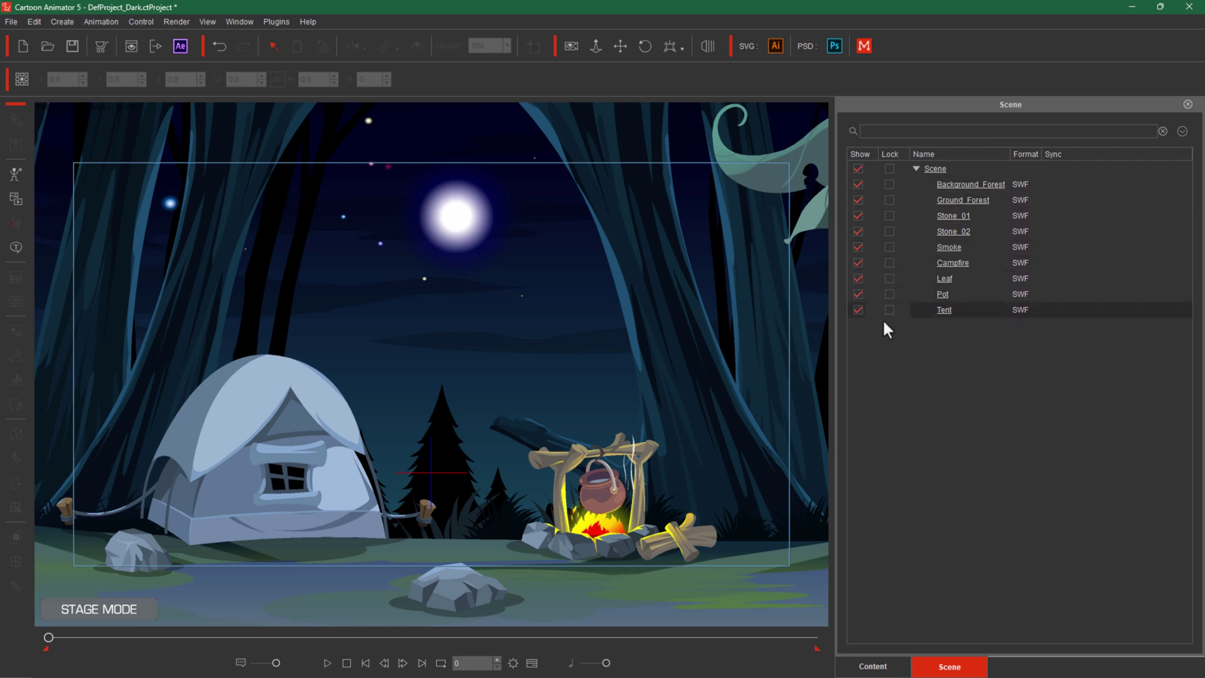
{"action": "left_click", "coordinate": [858, 168]}
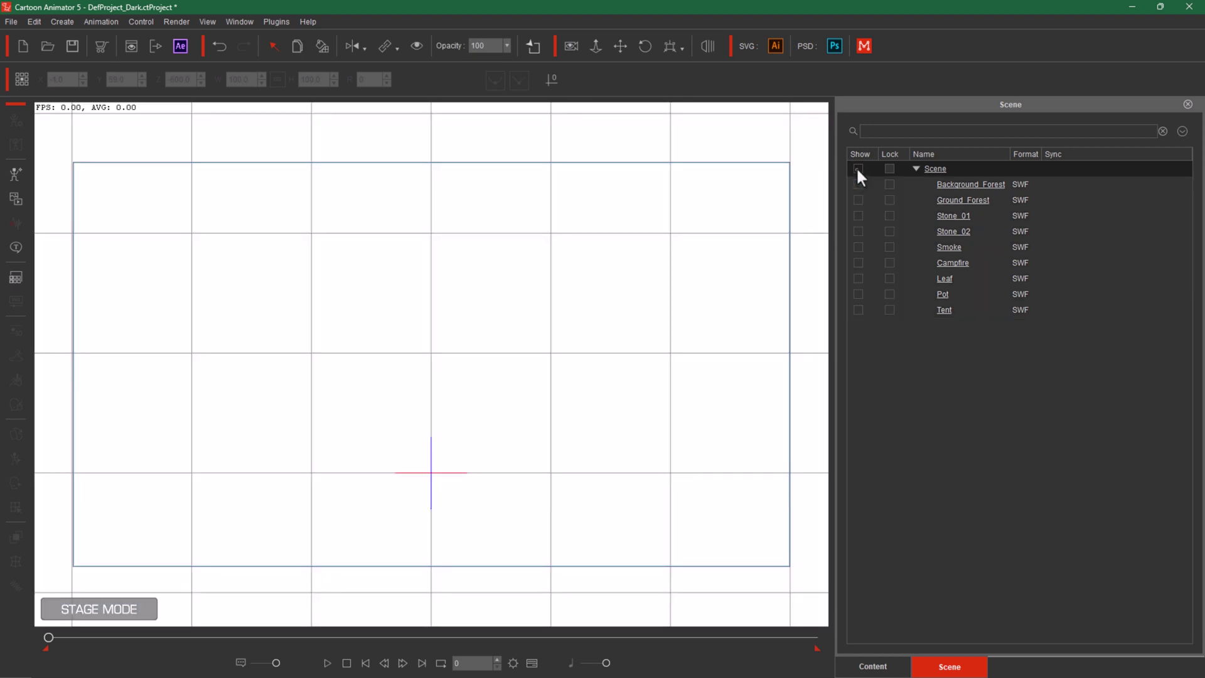
{"action": "left_click", "coordinate": [857, 168]}
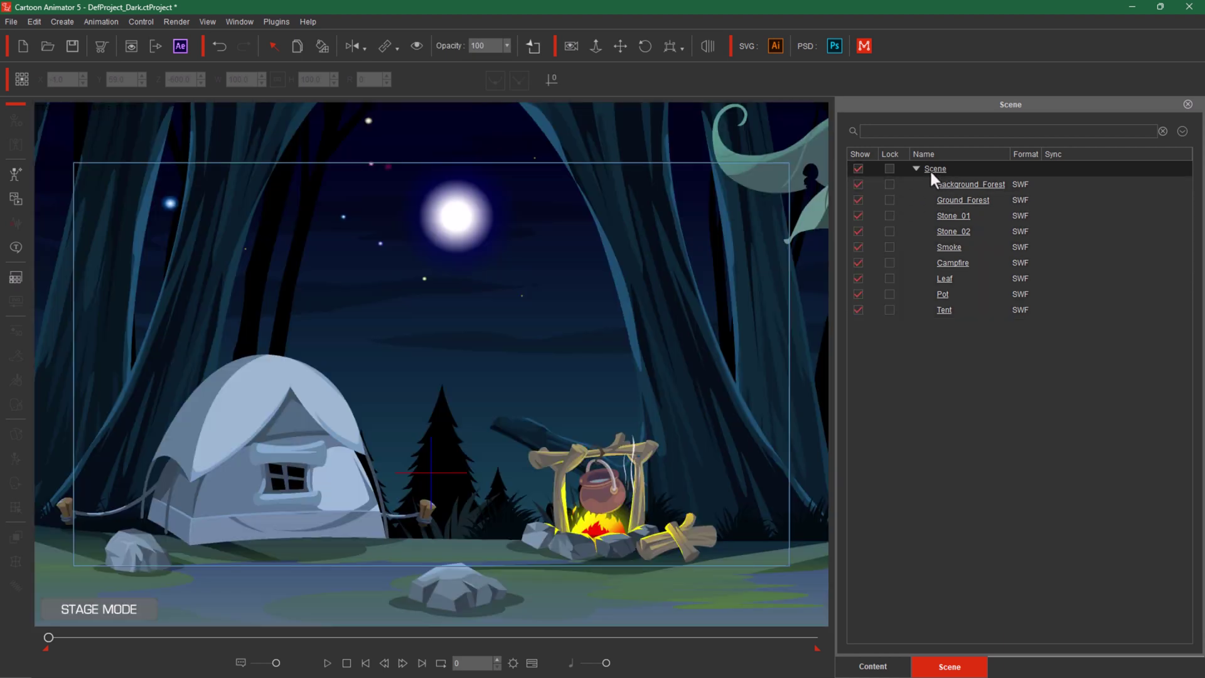
{"action": "left_click", "coordinate": [874, 185]}
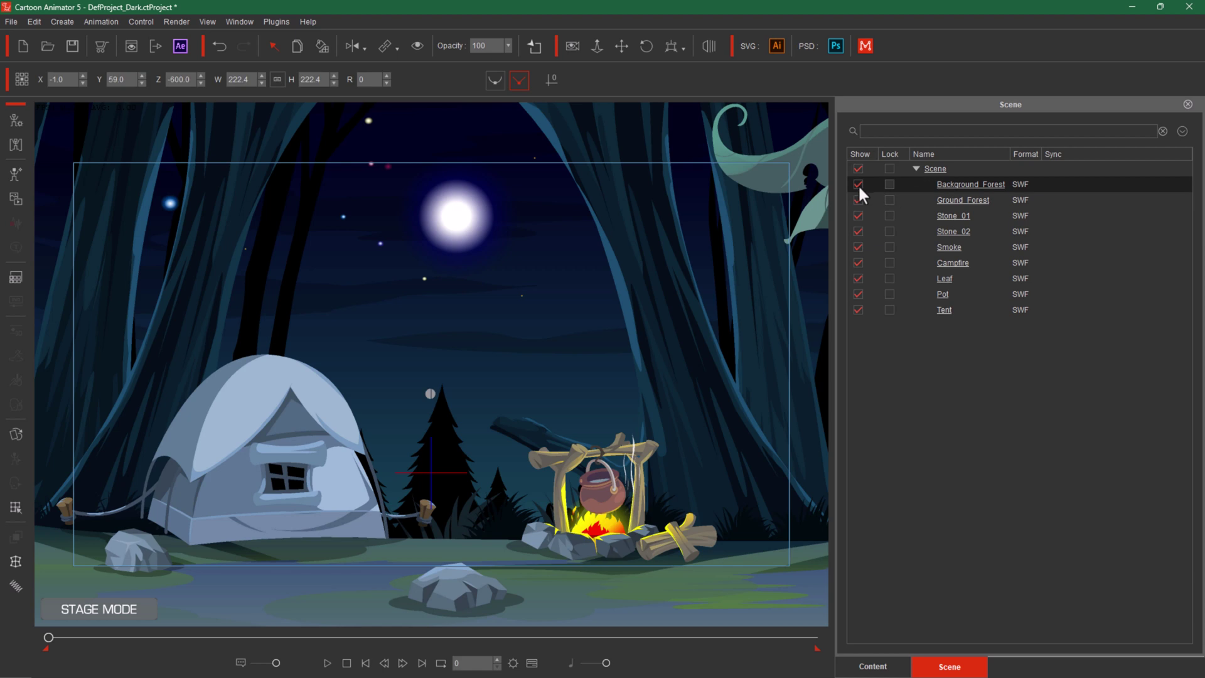
{"action": "left_click", "coordinate": [857, 184]}
{"action": "left_click", "coordinate": [857, 184]}
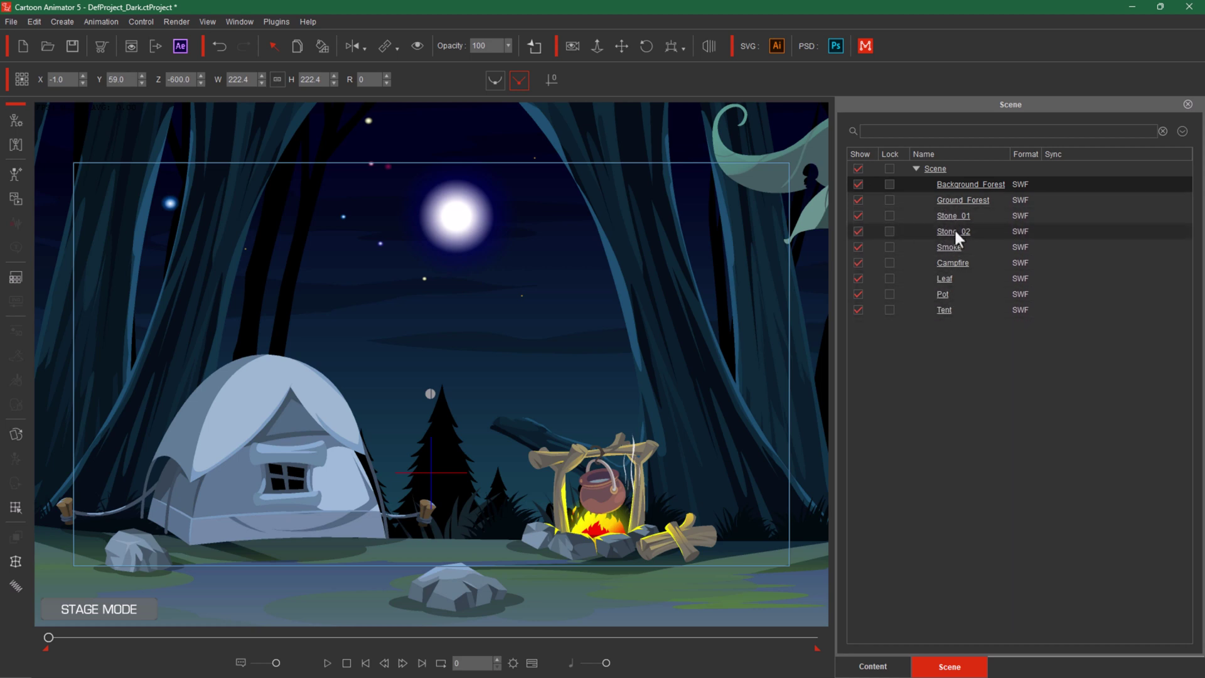
Step: Examine the depth spacing of the forest layers by orbiting the stage in 3D view, and return to the flat view
{"action": "left_click", "coordinate": [710, 46]}
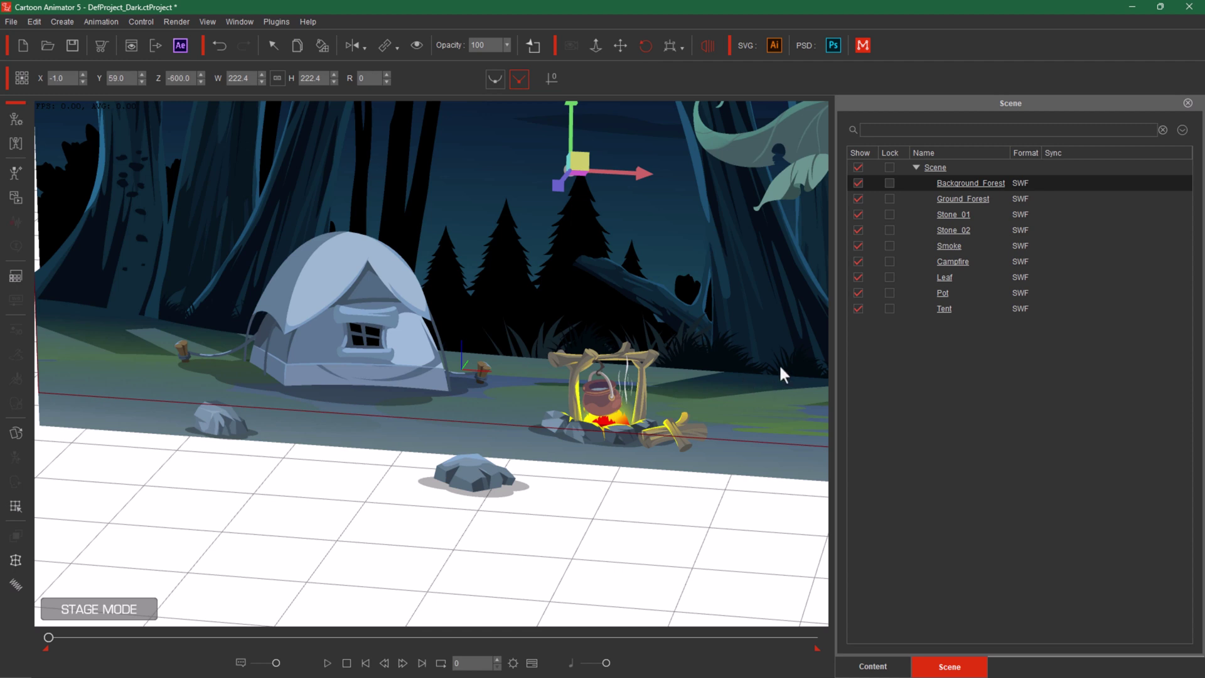
{"action": "left_click_drag", "start_coordinate": [781, 375], "coordinate": [604, 368]}
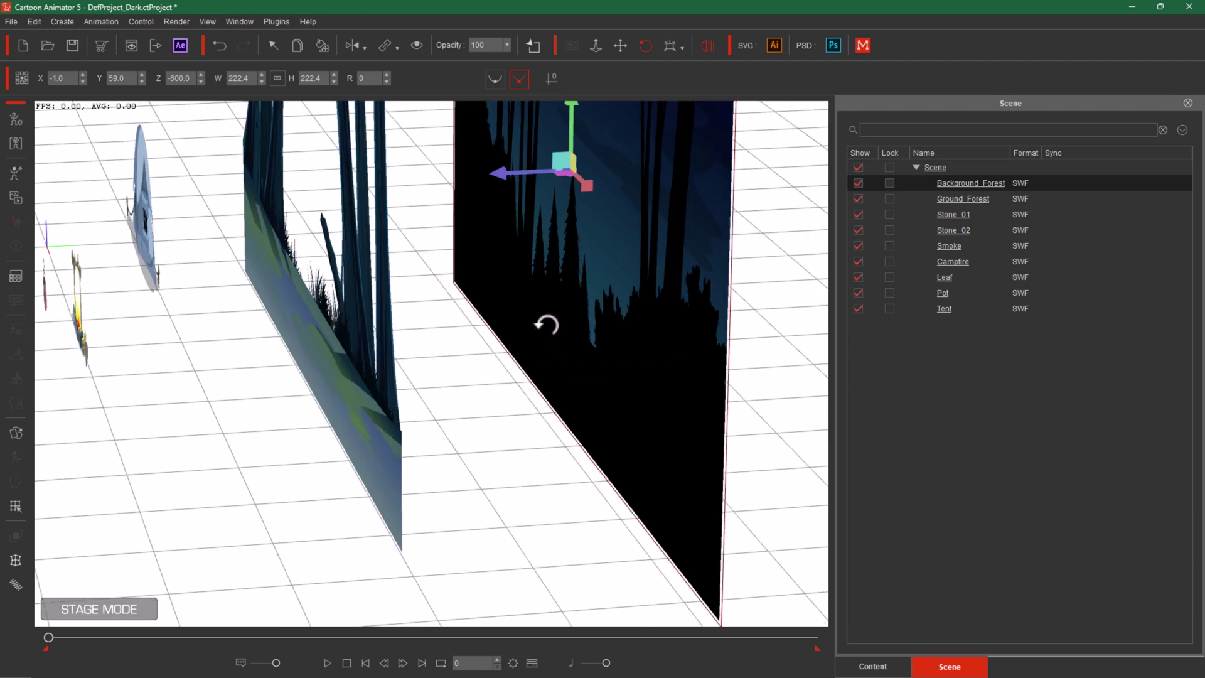
{"action": "left_click_drag", "start_coordinate": [546, 324], "coordinate": [548, 326]}
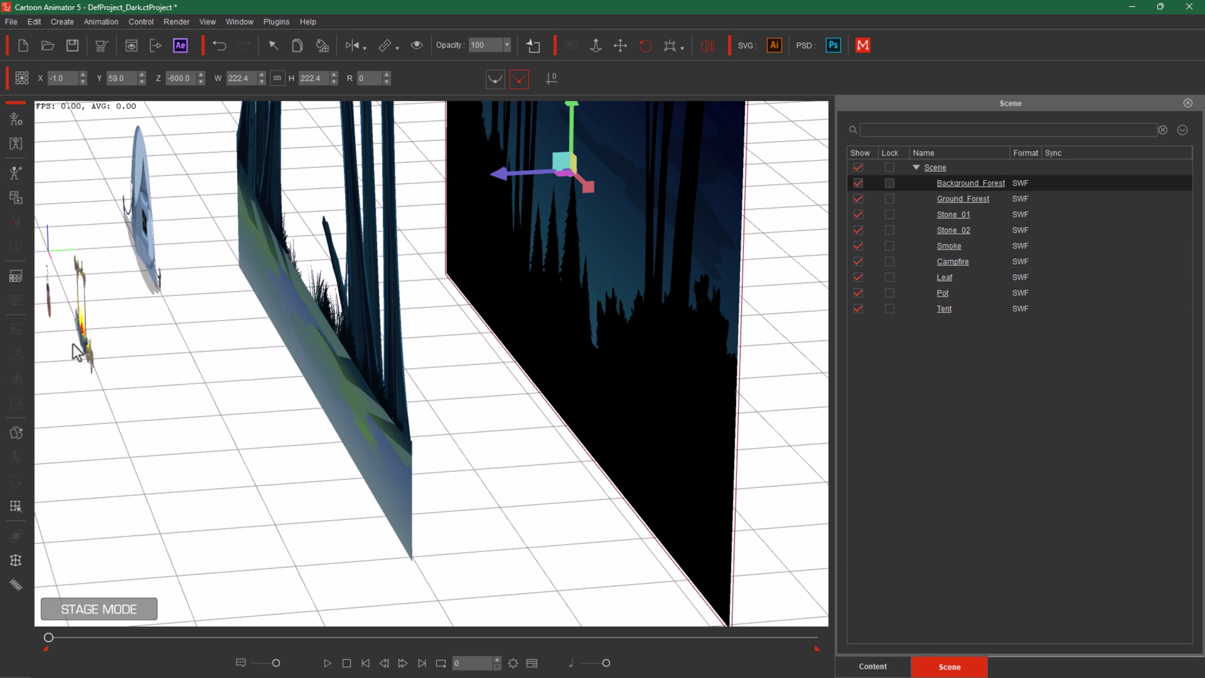
{"action": "left_click_drag", "start_coordinate": [526, 409], "coordinate": [549, 321]}
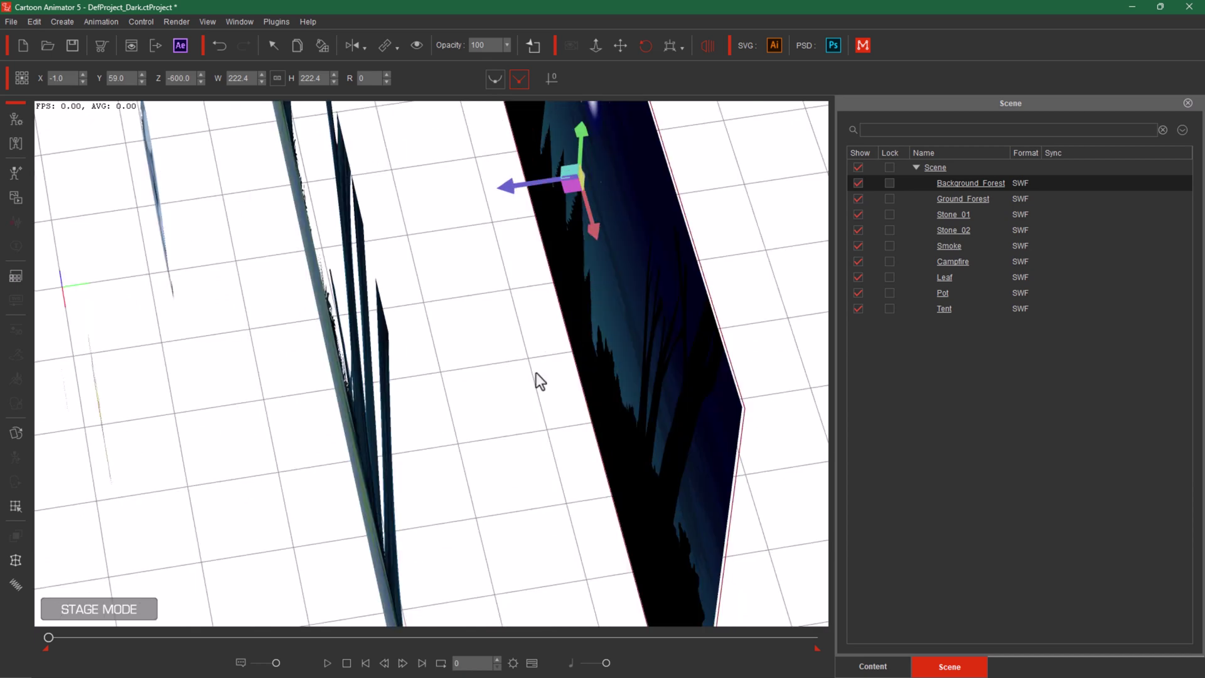
{"action": "left_click_drag", "start_coordinate": [536, 372], "coordinate": [519, 319]}
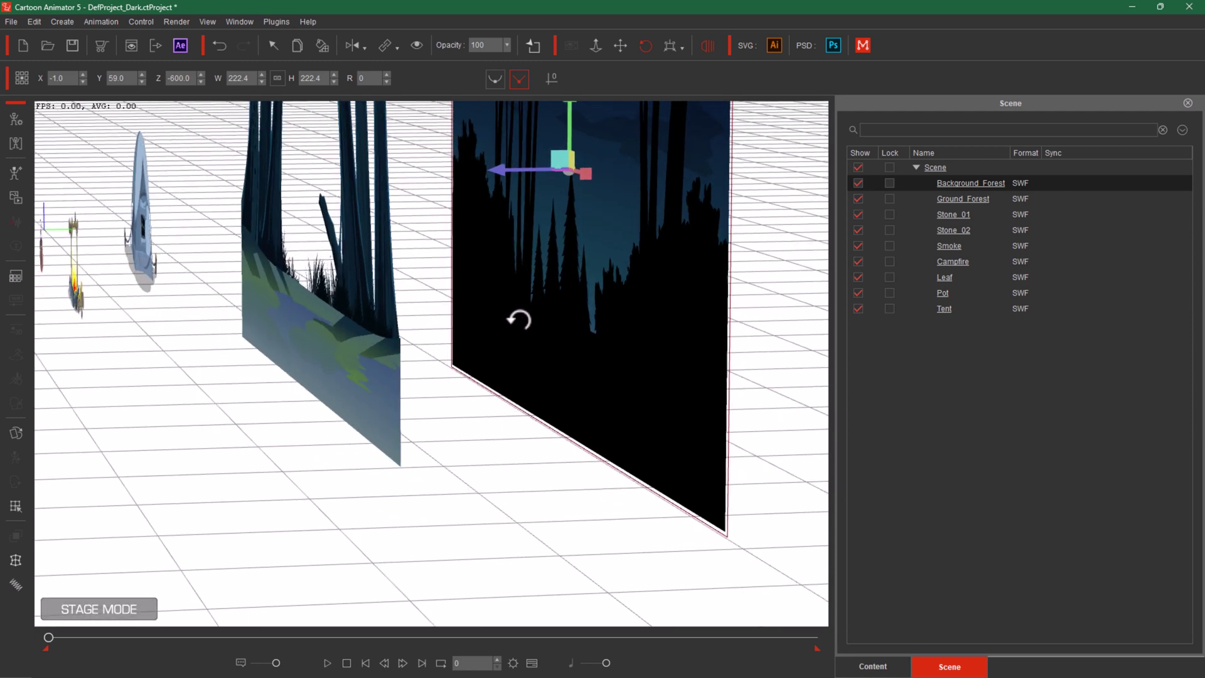
{"action": "left_click", "coordinate": [706, 48]}
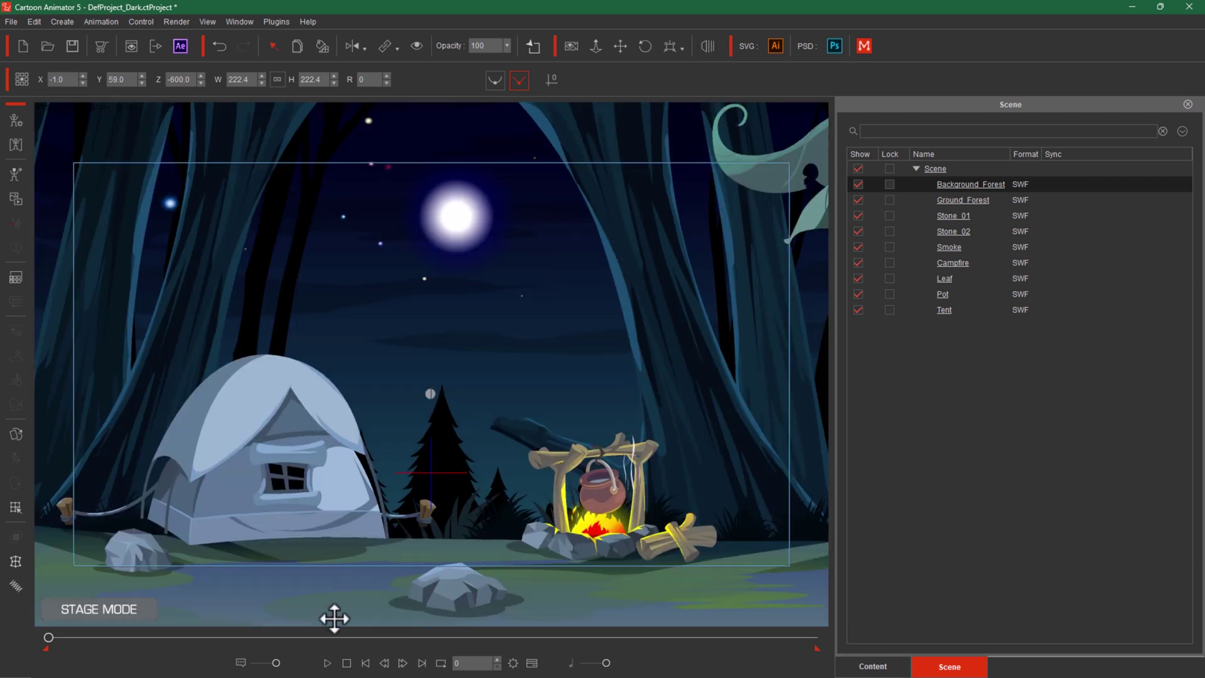
Step: Preview the forest scene's animation briefly and return the playhead to the start
{"action": "left_click", "coordinate": [328, 663]}
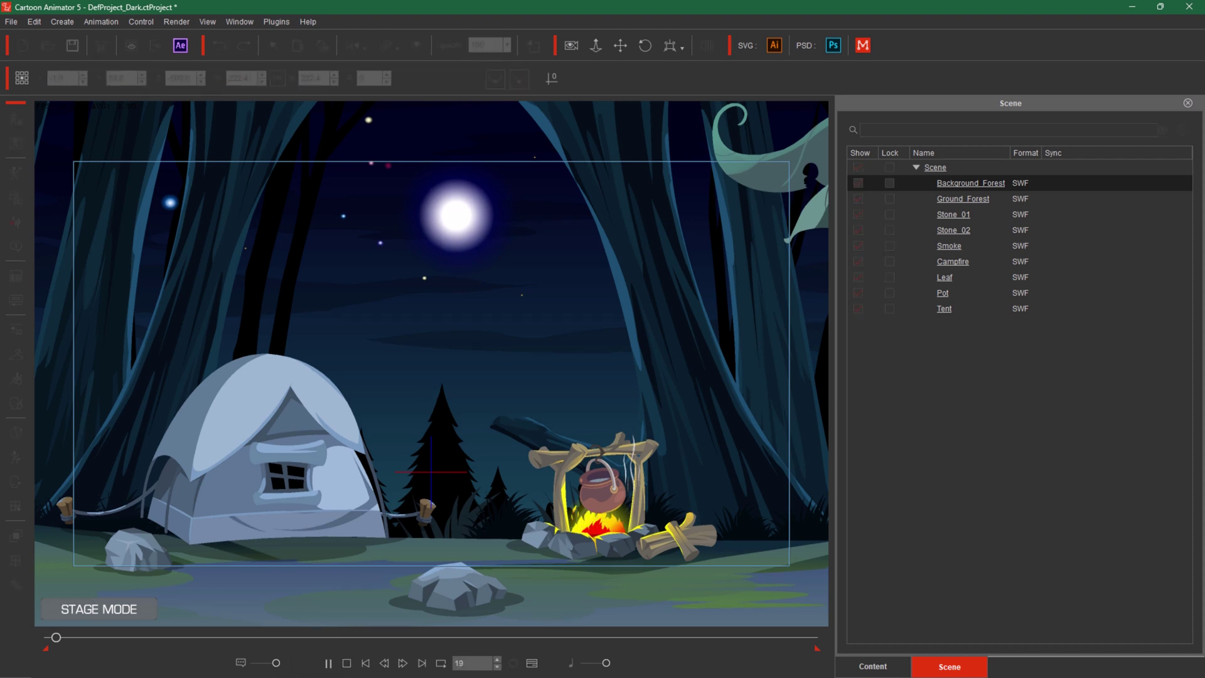
{"action": "left_click", "coordinate": [328, 663]}
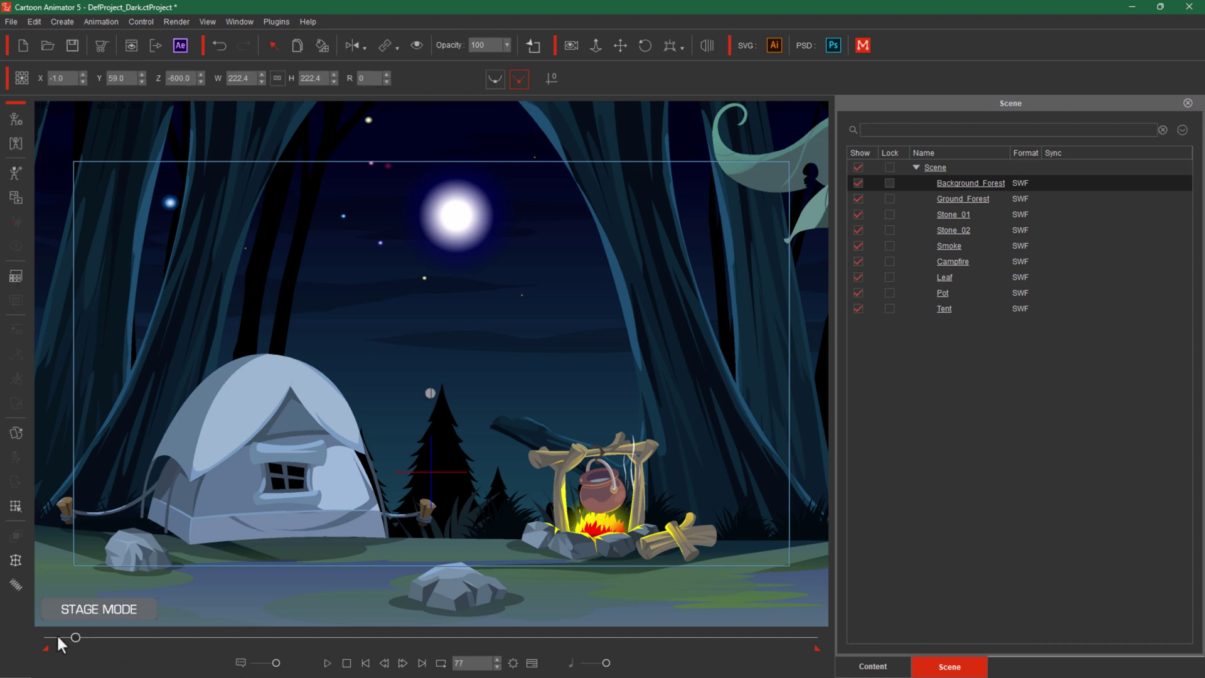
{"action": "left_click_drag", "start_coordinate": [57, 637], "coordinate": [2, 643]}
Step: Handwrite "BG" over the night sky beside the moon with the on-screen annotation pen
{"action": "key", "text": "ctrl+2"}
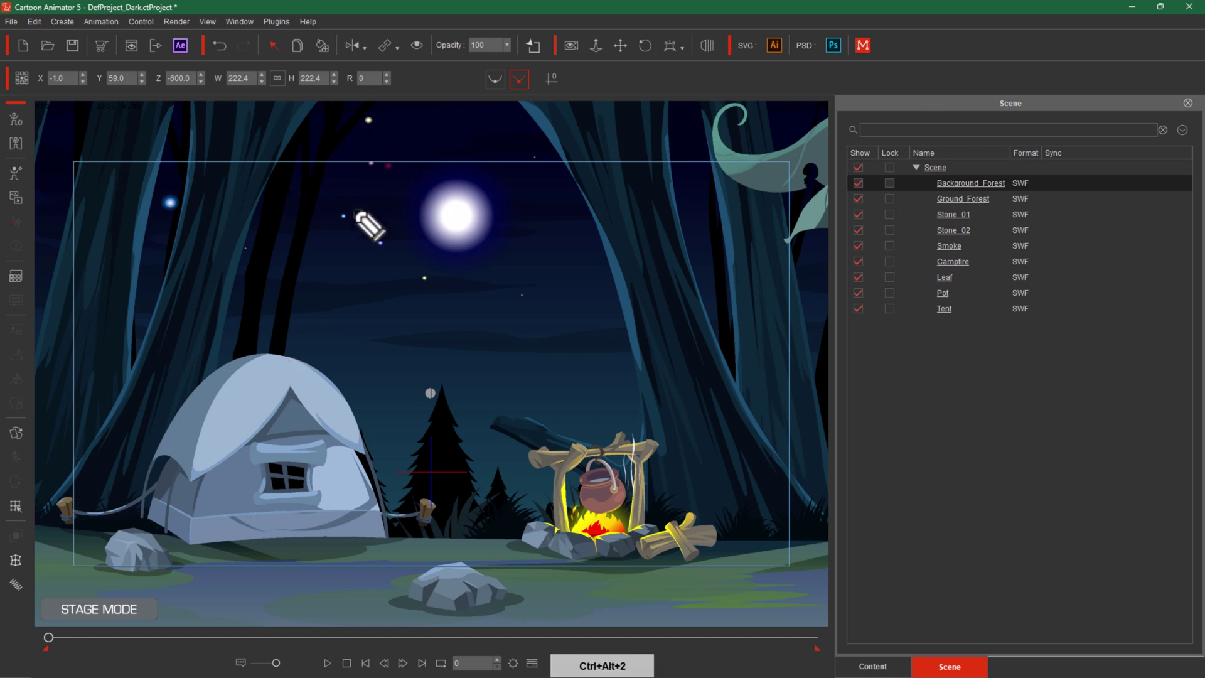
{"action": "mouse_move", "coordinate": [316, 275]}
{"action": "left_mouse_down"}
{"action": "mouse_move", "coordinate": [352, 214]}
{"action": "mouse_move", "coordinate": [377, 239]}
{"action": "left_mouse_up"}
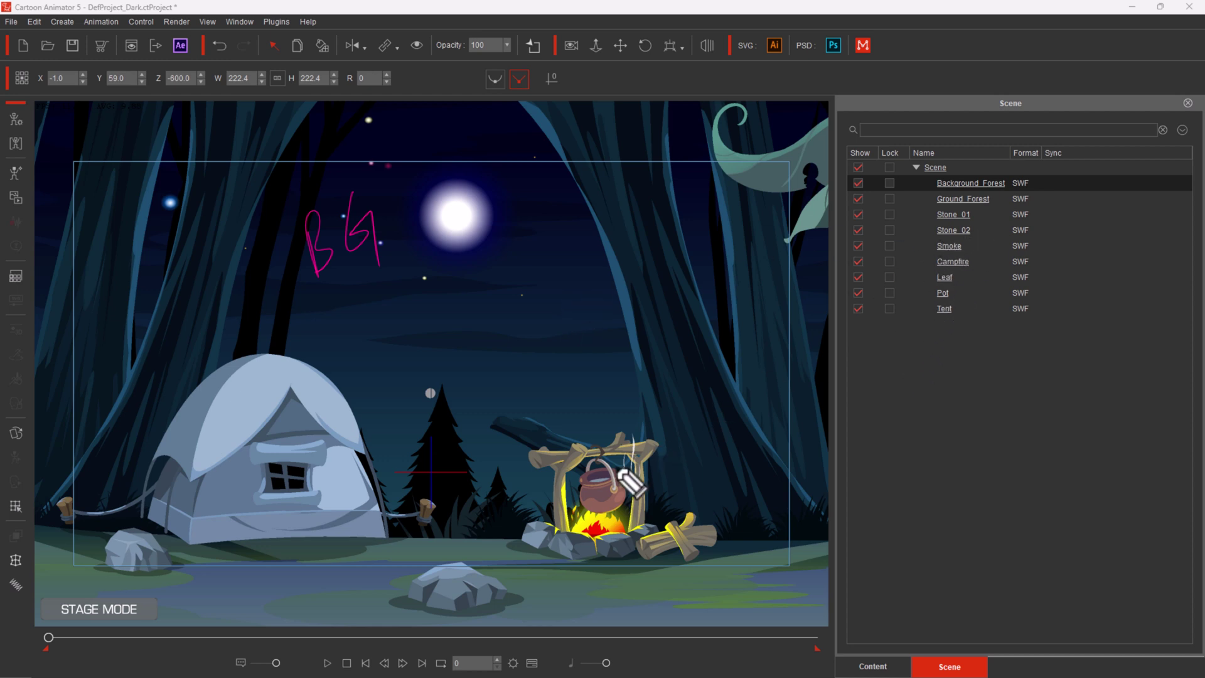
{"action": "key", "text": "ctrl+alt+1"}
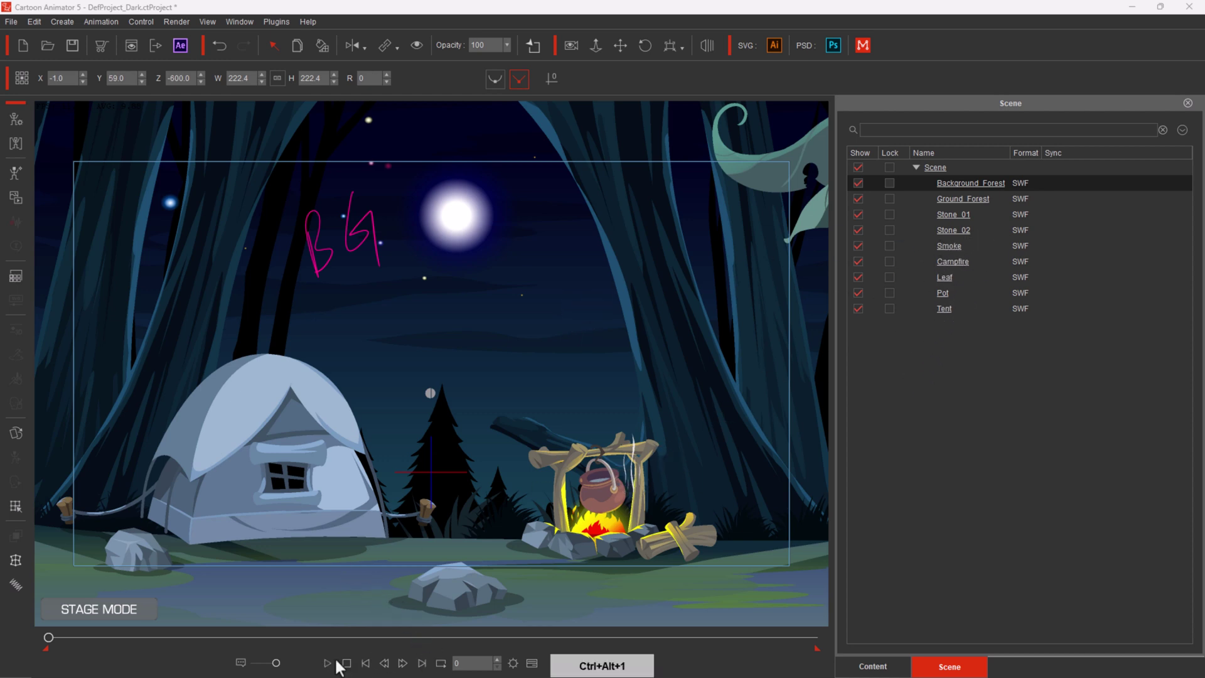
Step: Play the animation and pause at frame 194, and inspect the Leaf and Tent layers in turn
{"action": "left_click", "coordinate": [327, 662]}
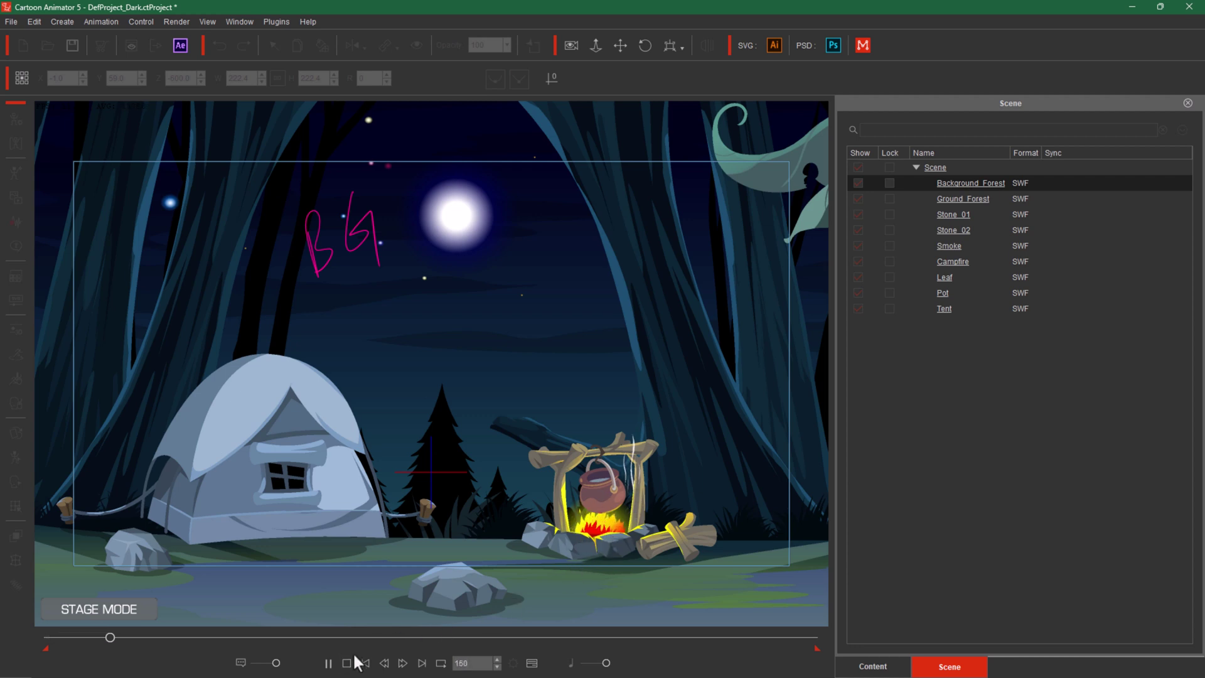
{"action": "left_click", "coordinate": [328, 663]}
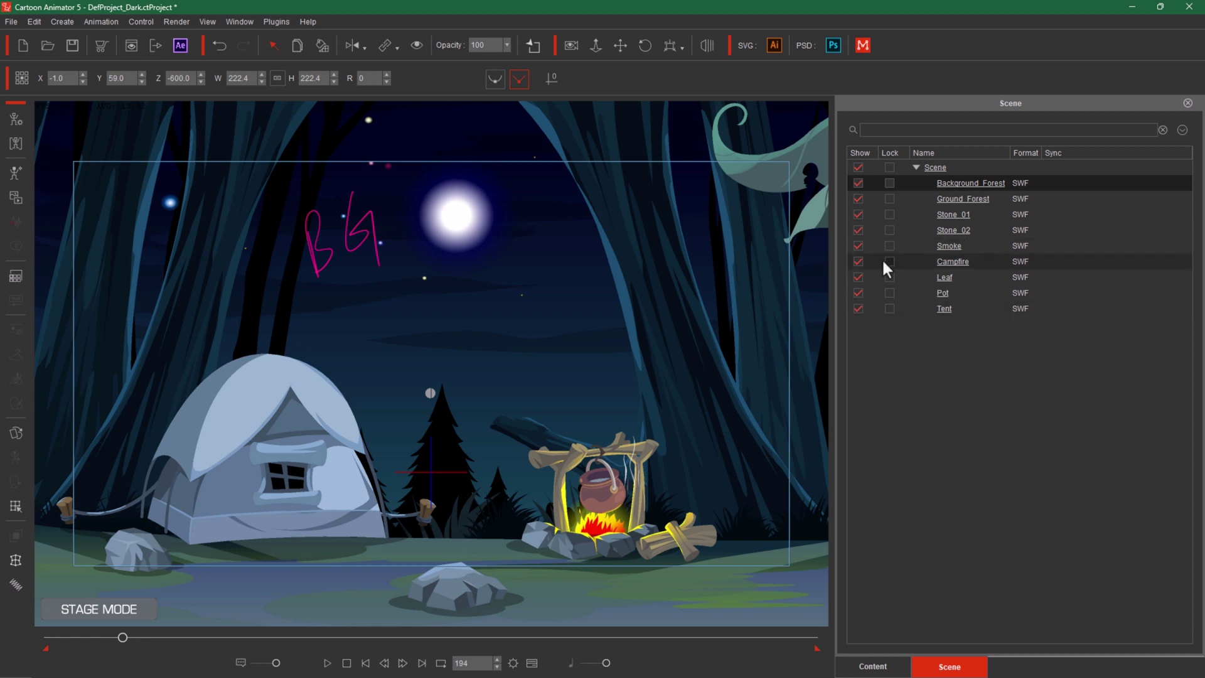
{"action": "left_click", "coordinate": [857, 277]}
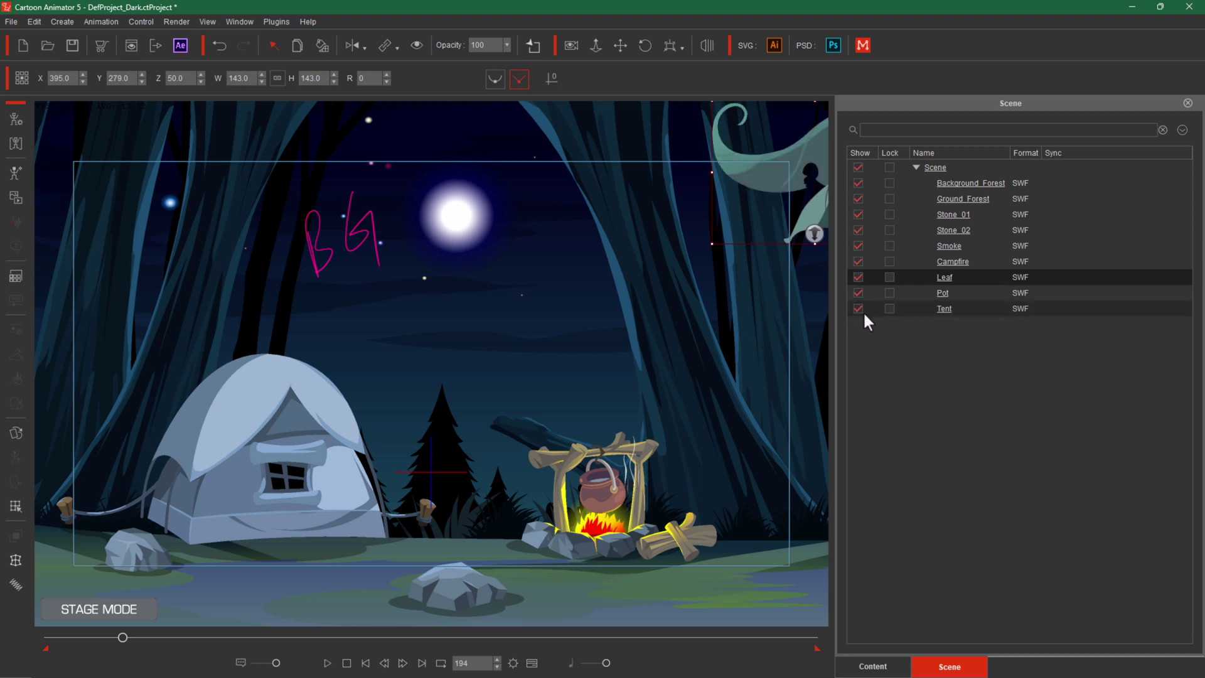
{"action": "left_click", "coordinate": [856, 307]}
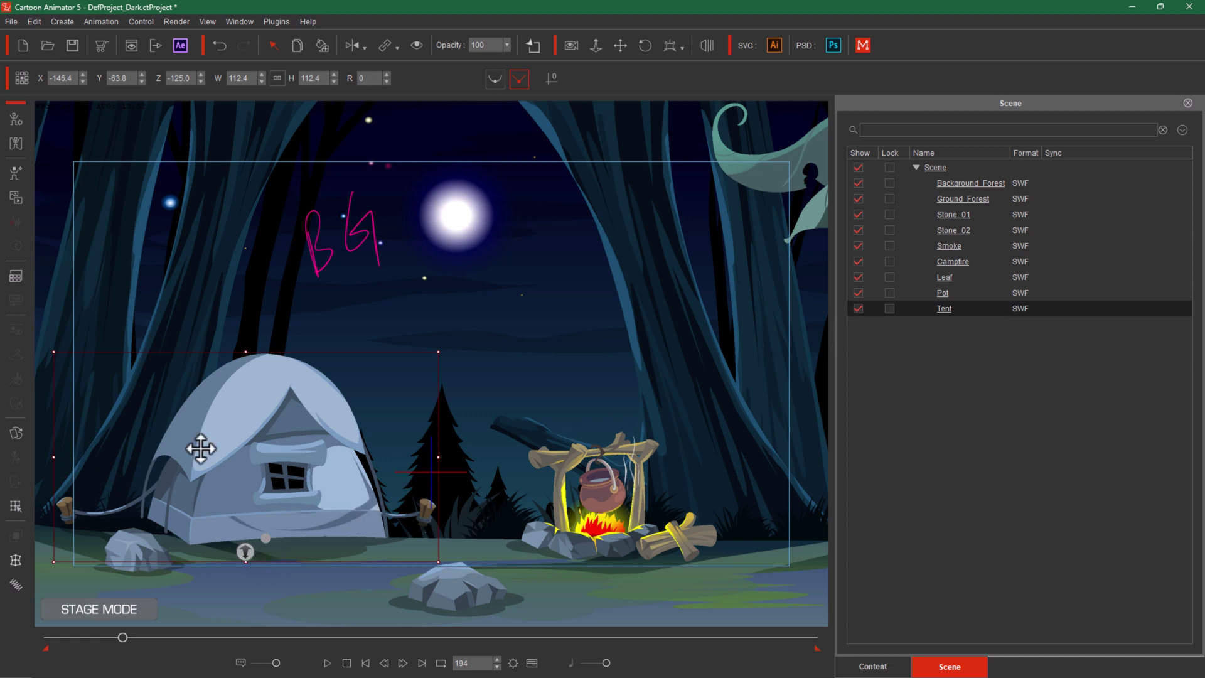
Step: Add the Ariel1_S actor from the 1_G3 360 Human templates and place her between the tent and the campfire, about X 47.7, Y -55.4
{"action": "left_click", "coordinate": [885, 669]}
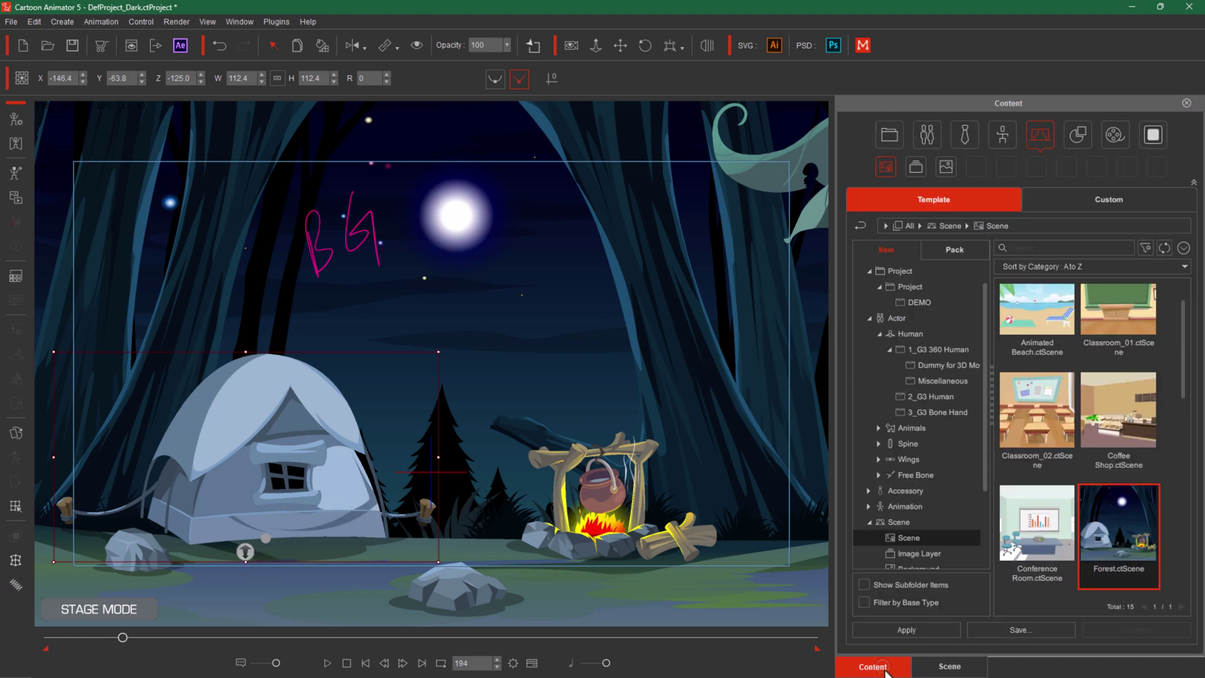
{"action": "left_click", "coordinate": [908, 336]}
{"action": "left_click", "coordinate": [1036, 349]}
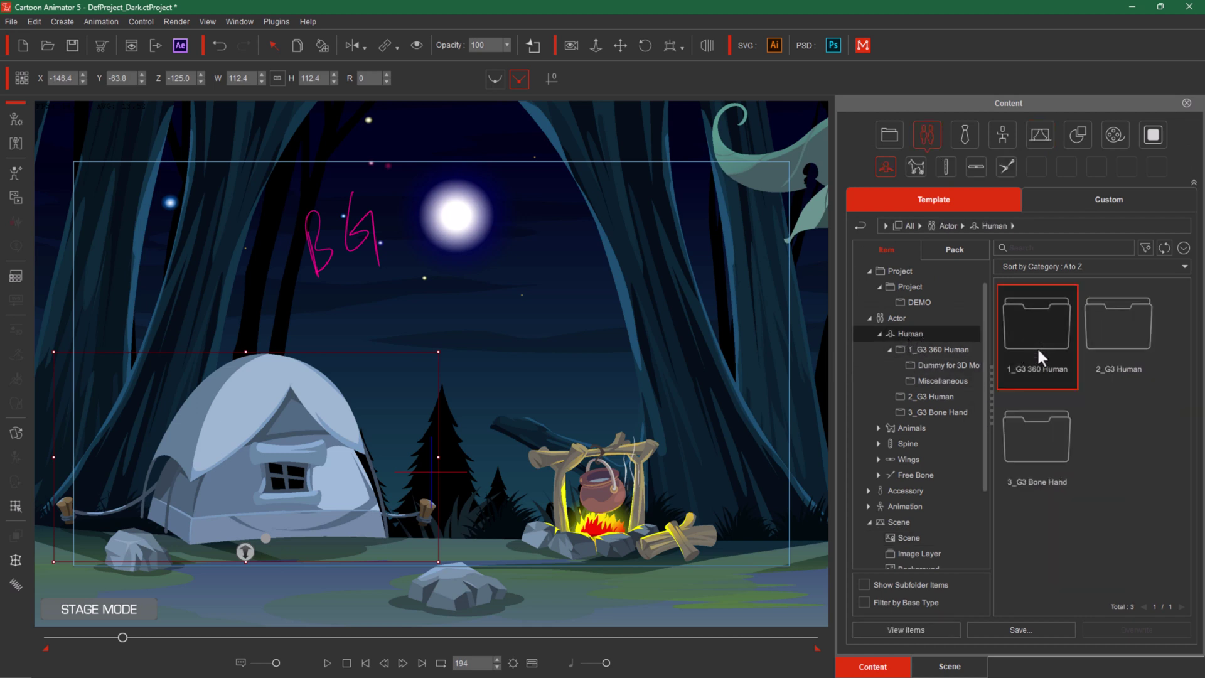
{"action": "double_click", "coordinate": [1037, 346]}
{"action": "left_click_drag", "start_coordinate": [1120, 451], "coordinate": [509, 299]}
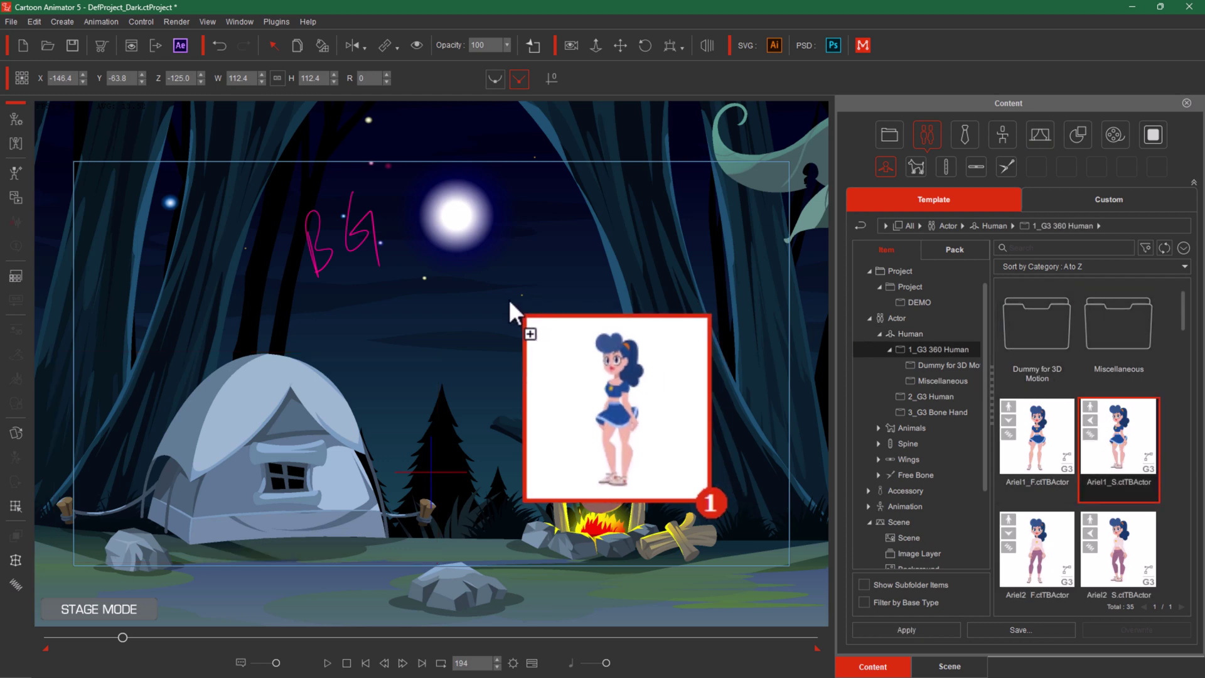
{"action": "left_click_drag", "start_coordinate": [508, 298], "coordinate": [509, 298]}
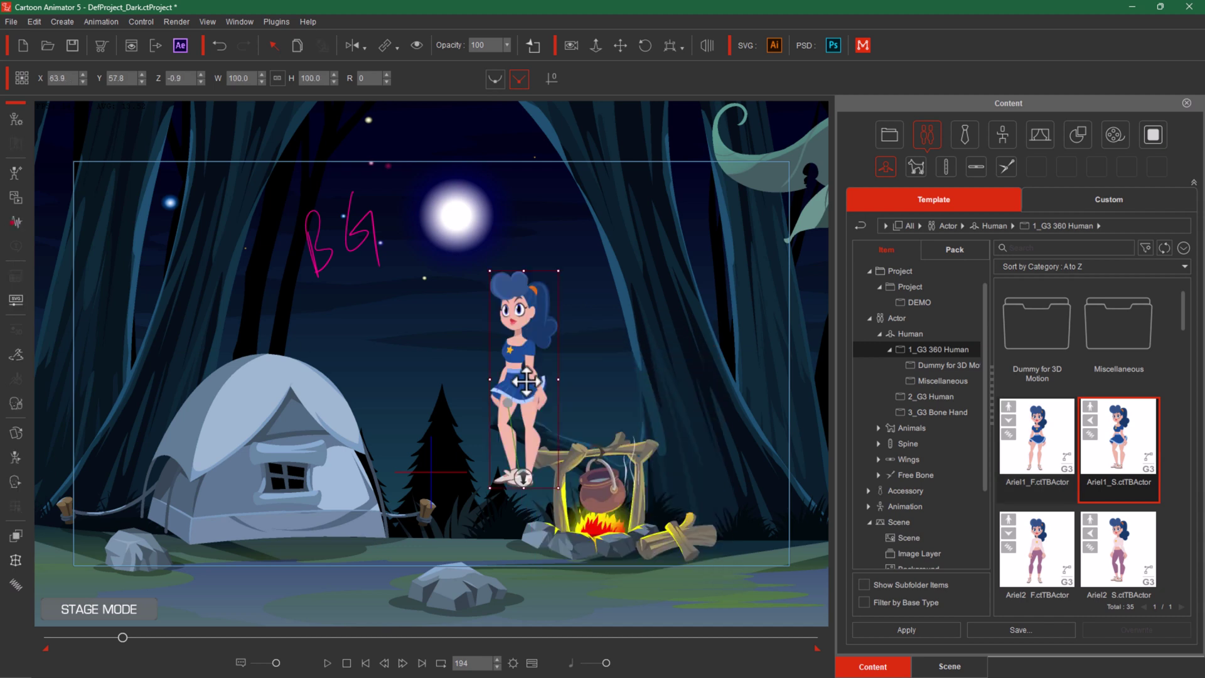
{"action": "left_click_drag", "start_coordinate": [490, 372], "coordinate": [496, 437]}
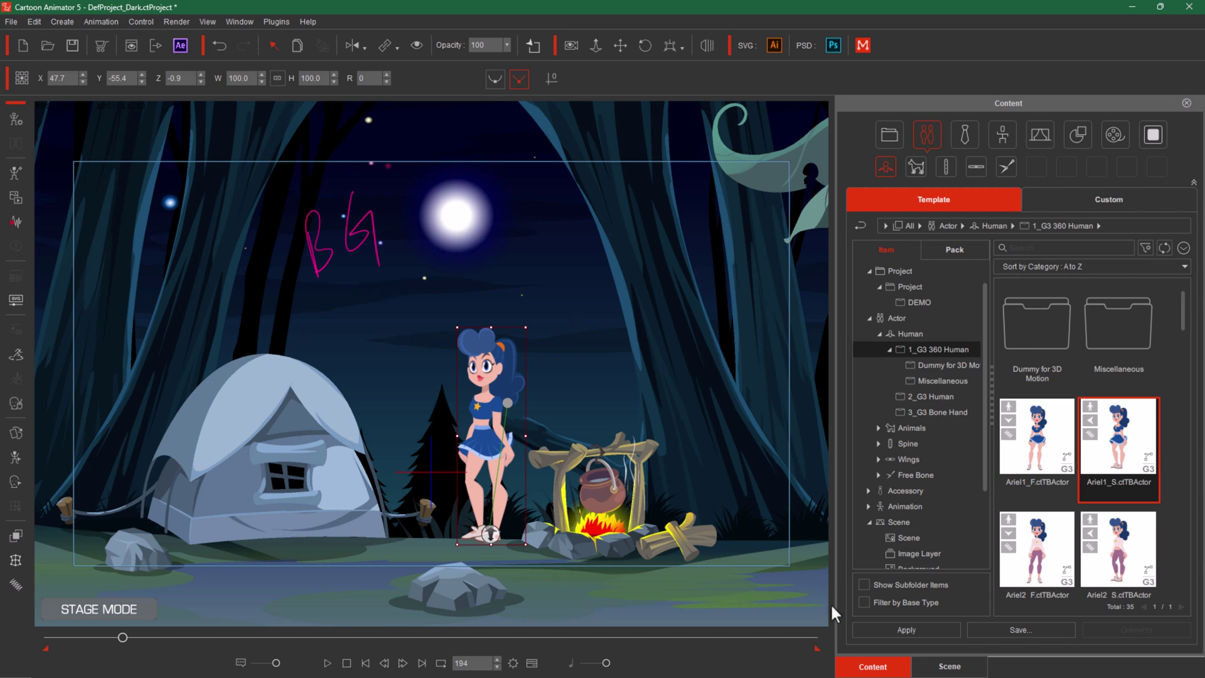
Step: Add the 02_Plants spring prop in front of the tent at about X -157.3, Y -54.8, and scale it to about 170%
{"action": "left_click", "coordinate": [949, 666]}
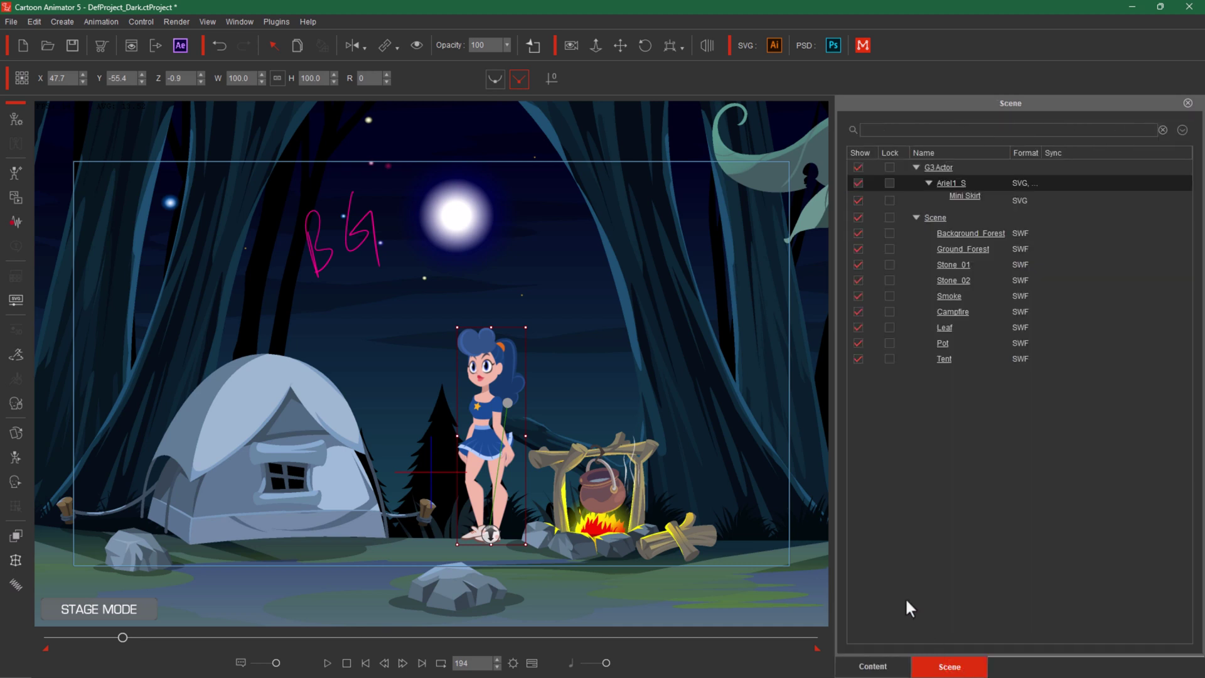
{"action": "left_click", "coordinate": [888, 578]}
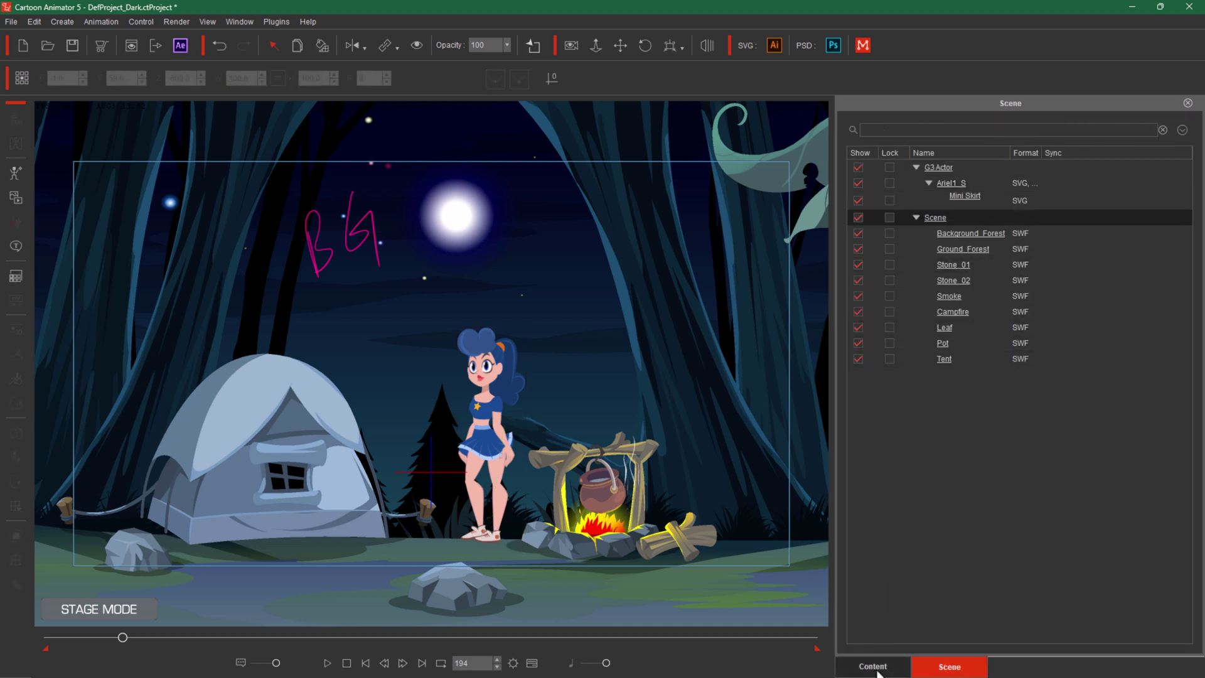
{"action": "left_click", "coordinate": [878, 670]}
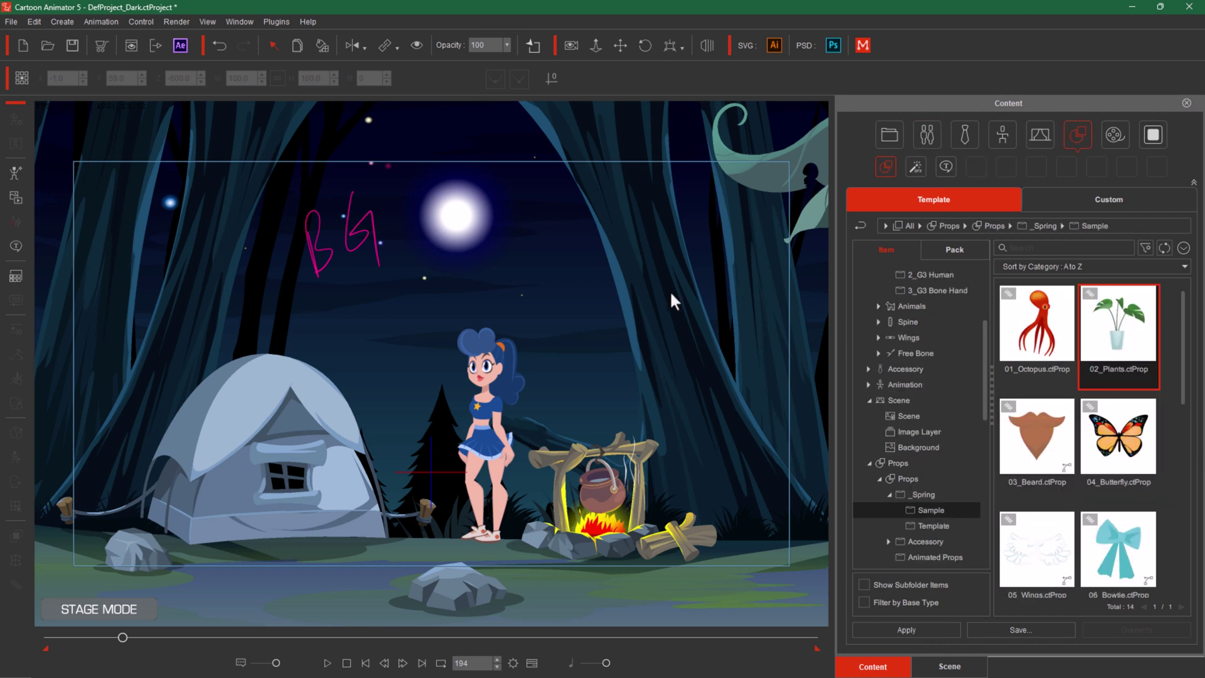
{"action": "left_click_drag", "start_coordinate": [353, 435], "coordinate": [249, 487]}
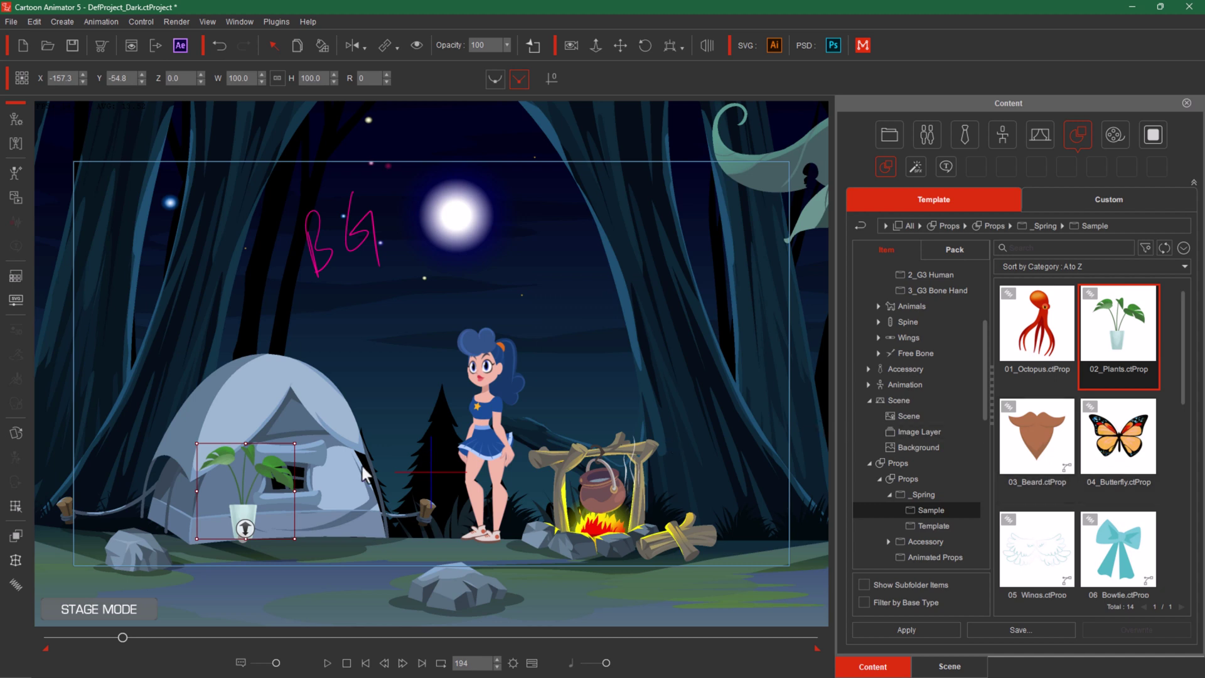
{"action": "mouse_move", "coordinate": [295, 443]}
{"action": "left_mouse_down"}
{"action": "mouse_move", "coordinate": [363, 359]}
{"action": "mouse_move", "coordinate": [331, 377]}
{"action": "mouse_move", "coordinate": [316, 439]}
{"action": "left_mouse_up"}
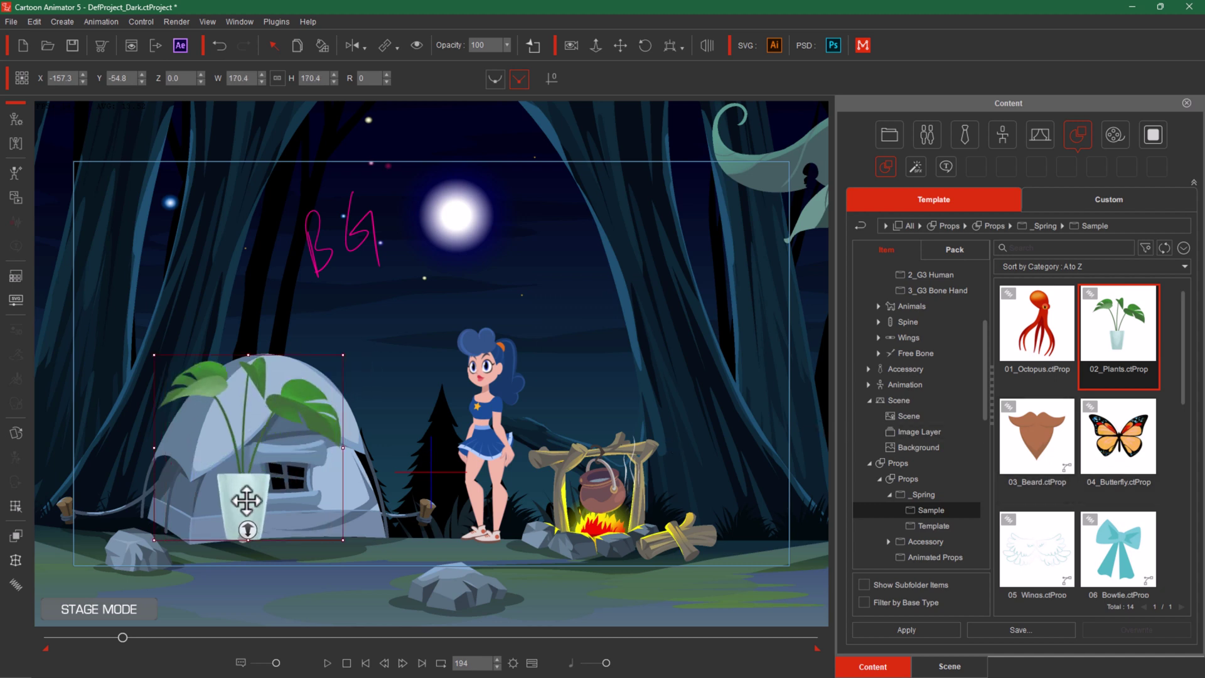
Step: Move the plant in front of the tent to about X -203.9, Y -73.6, and add the 04_Butterfly prop at about X 215.5, Y 164.4
{"action": "left_click_drag", "start_coordinate": [231, 509], "coordinate": [195, 515]}
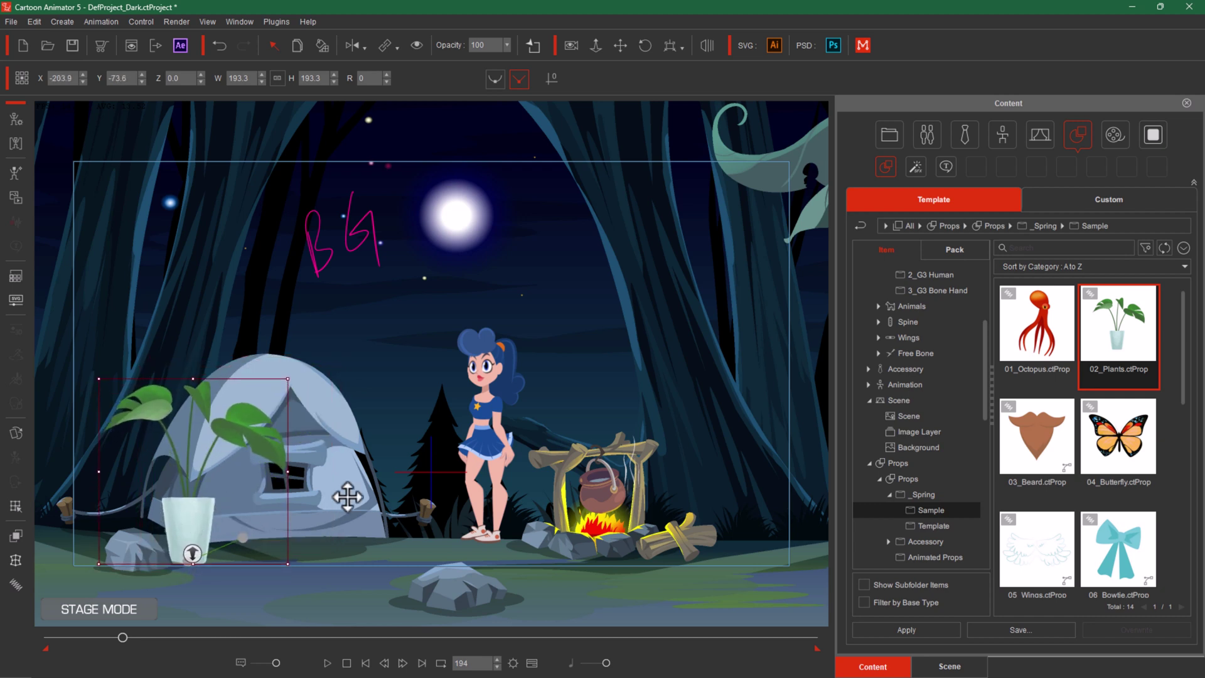
{"action": "left_click", "coordinate": [1121, 440]}
{"action": "left_click", "coordinate": [568, 364]}
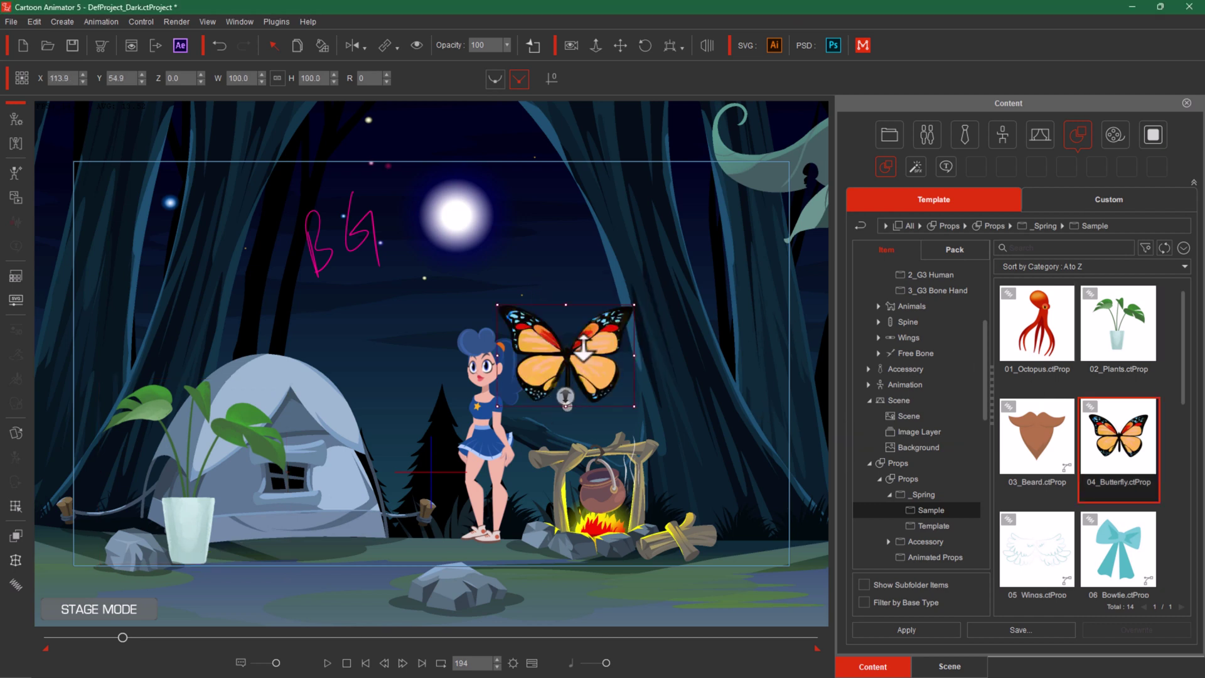
{"action": "left_click_drag", "start_coordinate": [568, 395], "coordinate": [706, 216]}
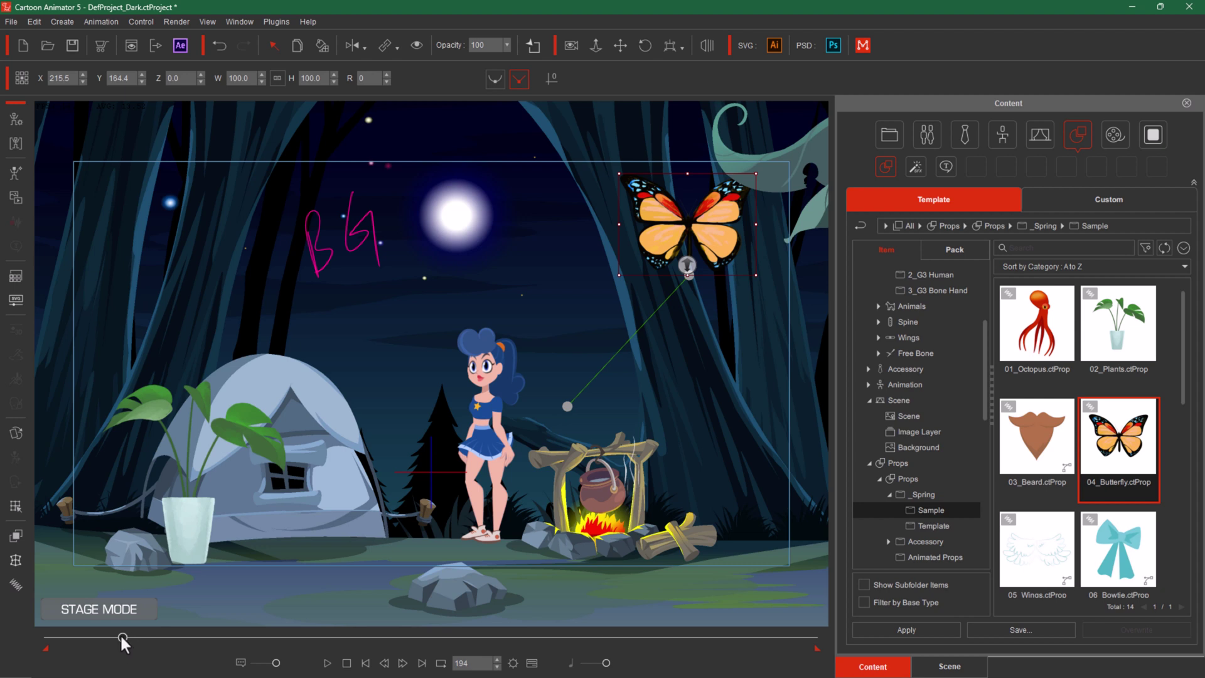
Step: Return to frame 0, play the animation to review how the actor and props move, and stop playback
{"action": "left_click_drag", "start_coordinate": [122, 635], "coordinate": [20, 643]}
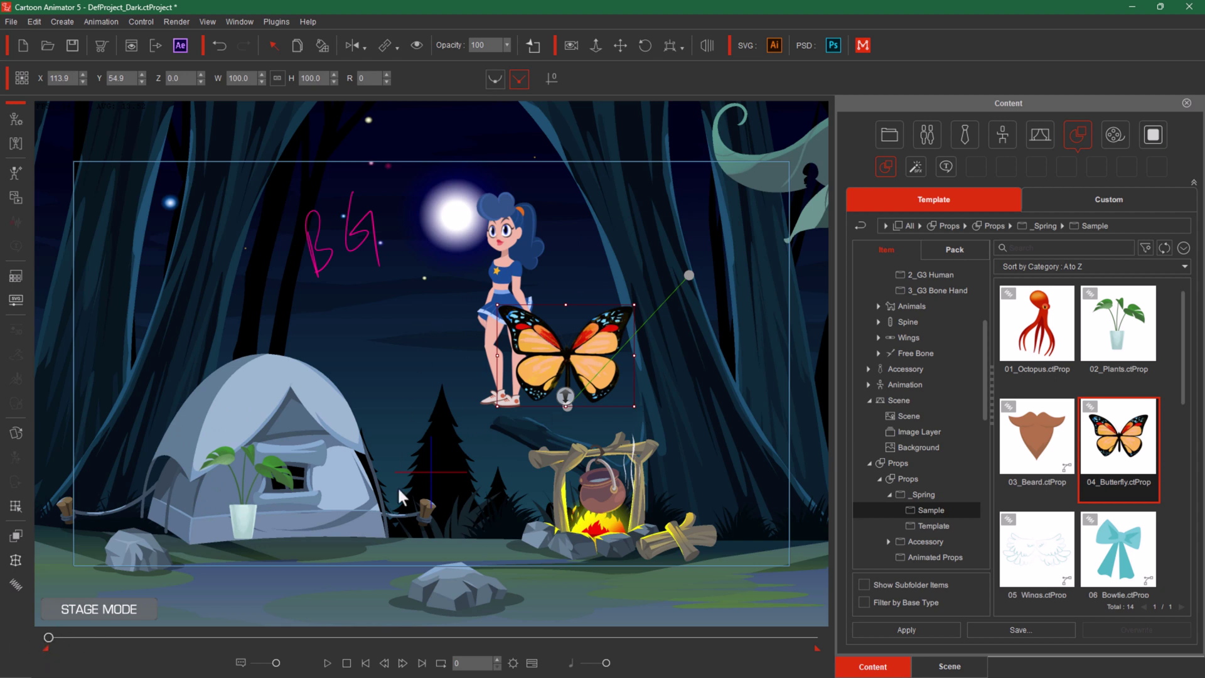
{"action": "left_click", "coordinate": [328, 664]}
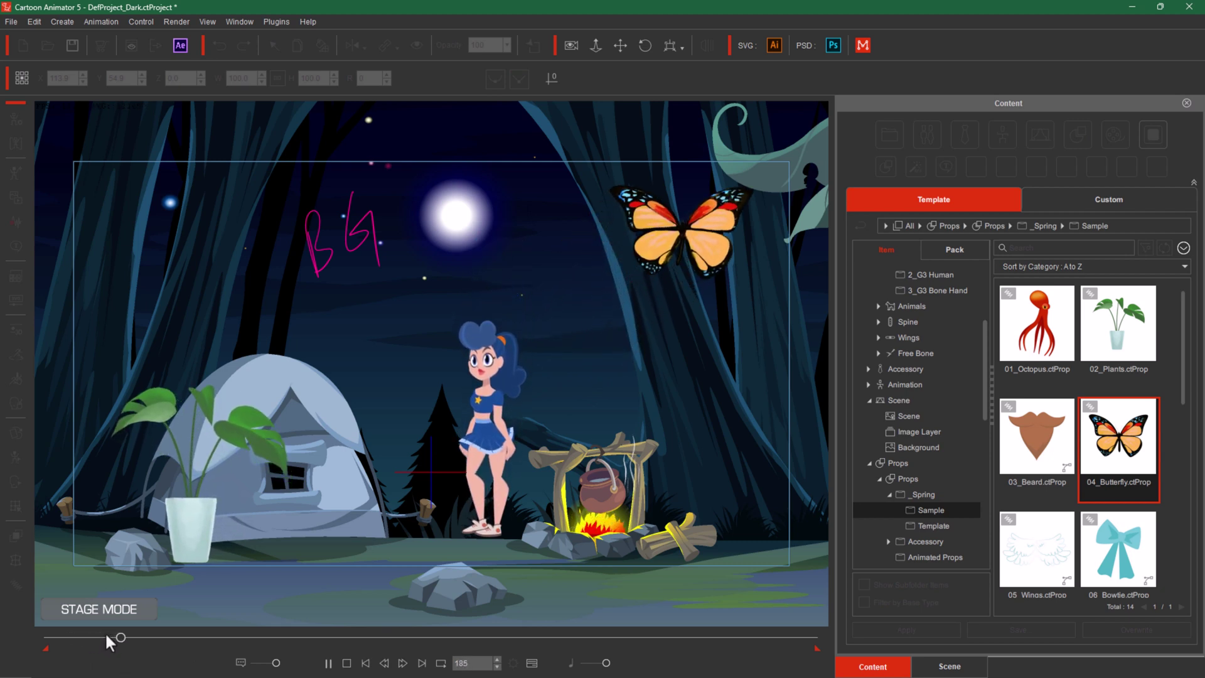
{"action": "left_click", "coordinate": [346, 664]}
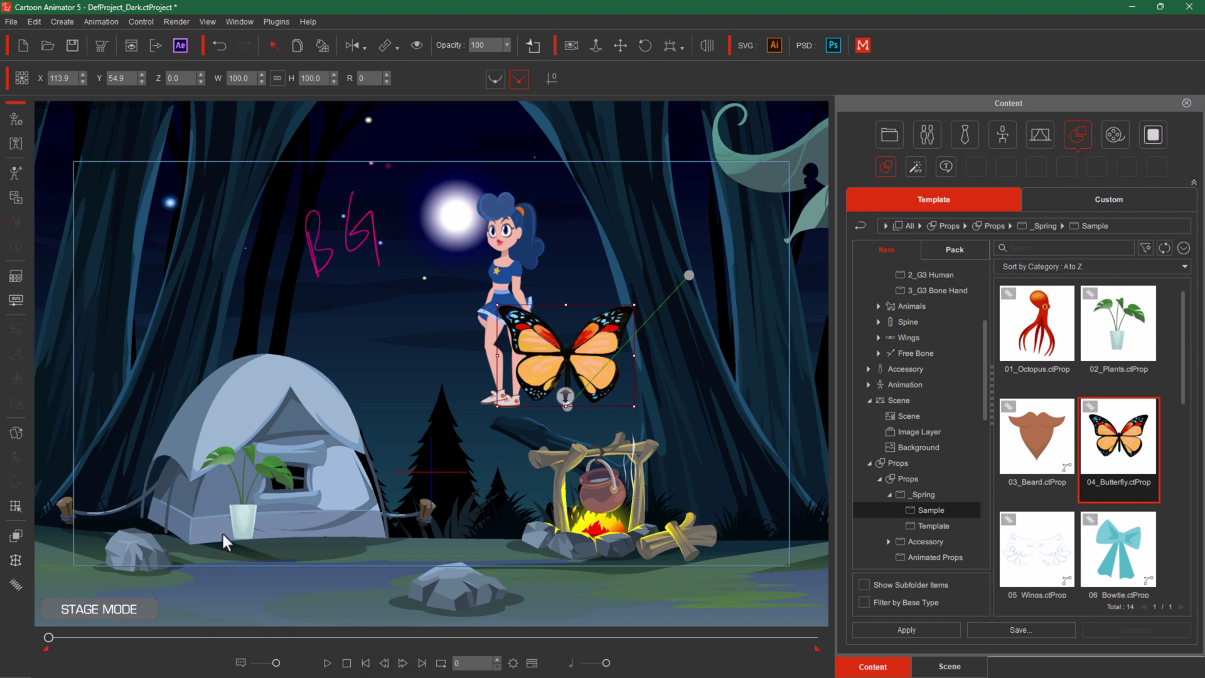
Step: Remove the plant's object animation, place it beside the tent at about X -263.6, Y -69.4, and scale it to about 168%
{"action": "left_click", "coordinate": [246, 526]}
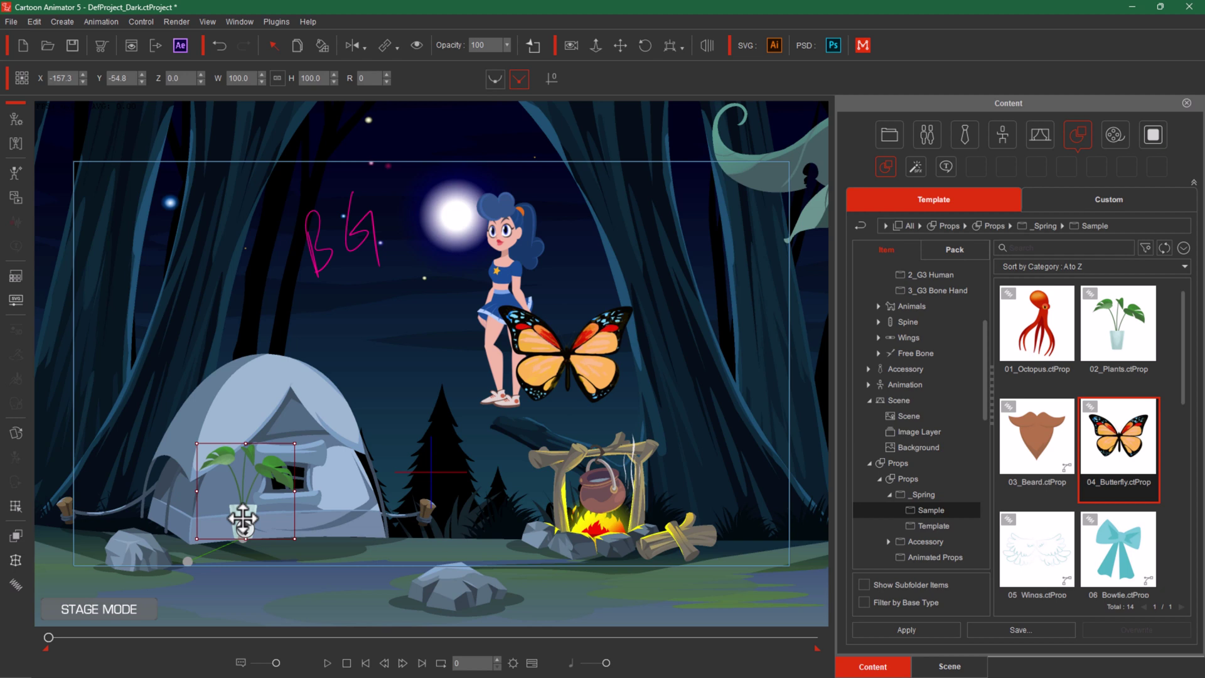
{"action": "right_click", "coordinate": [261, 464]}
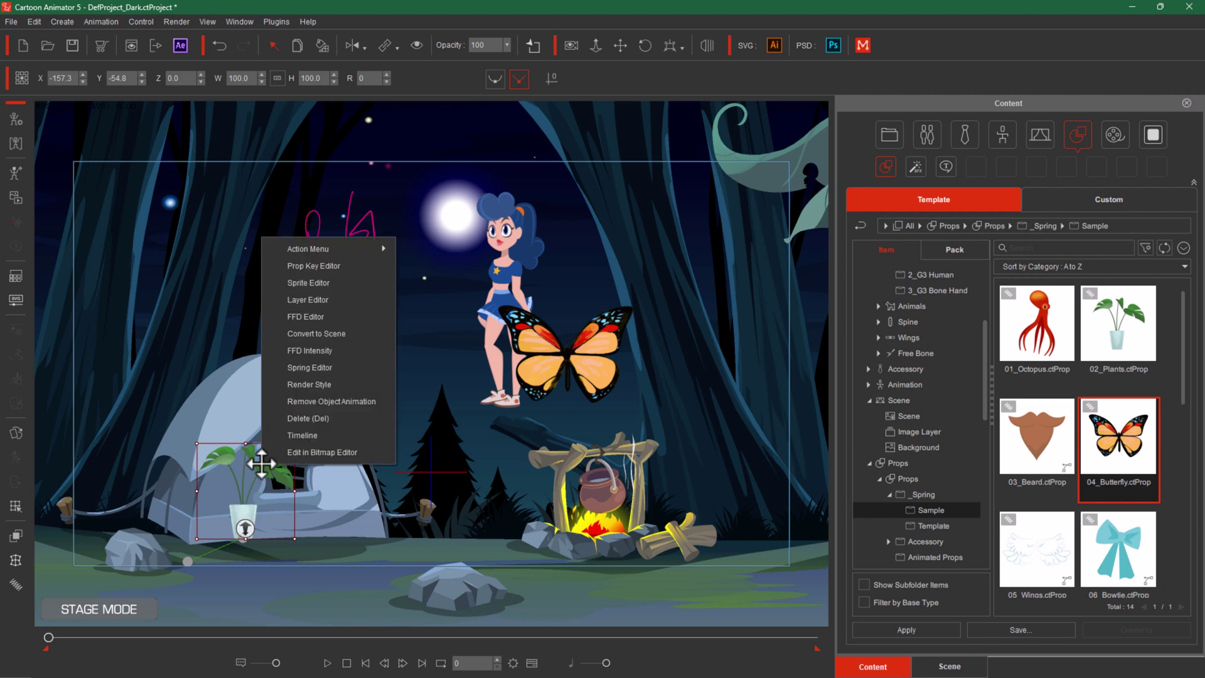
{"action": "left_click", "coordinate": [339, 402]}
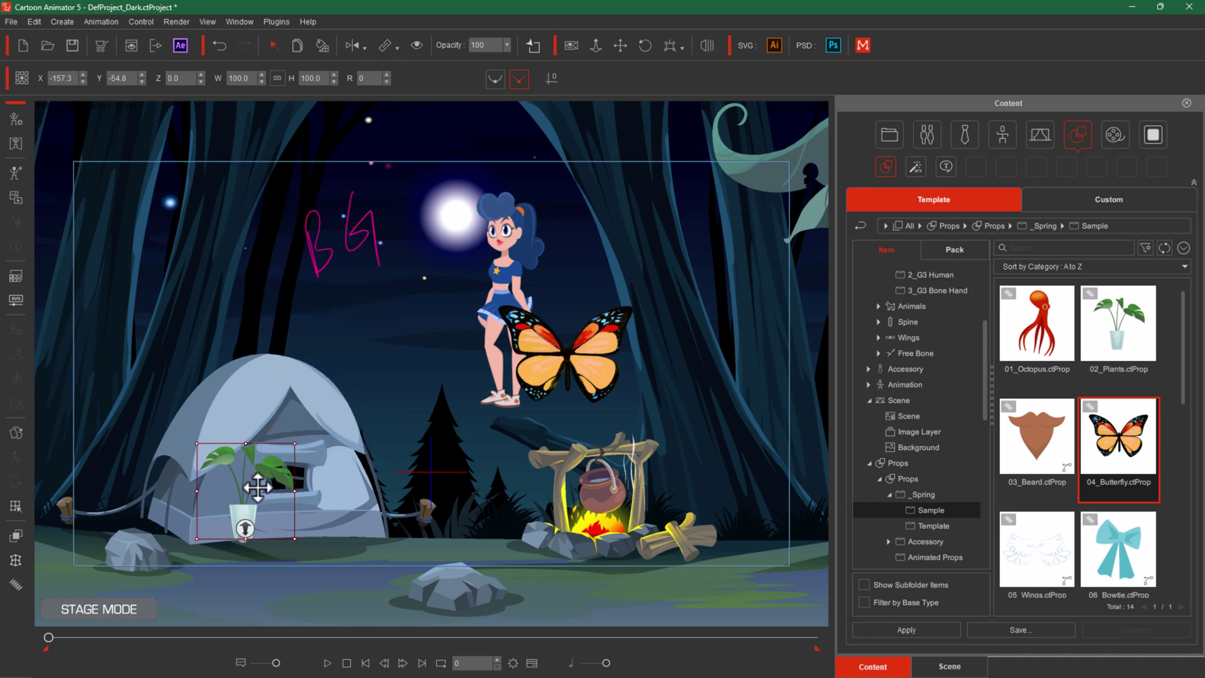
{"action": "left_click_drag", "start_coordinate": [252, 489], "coordinate": [125, 506]}
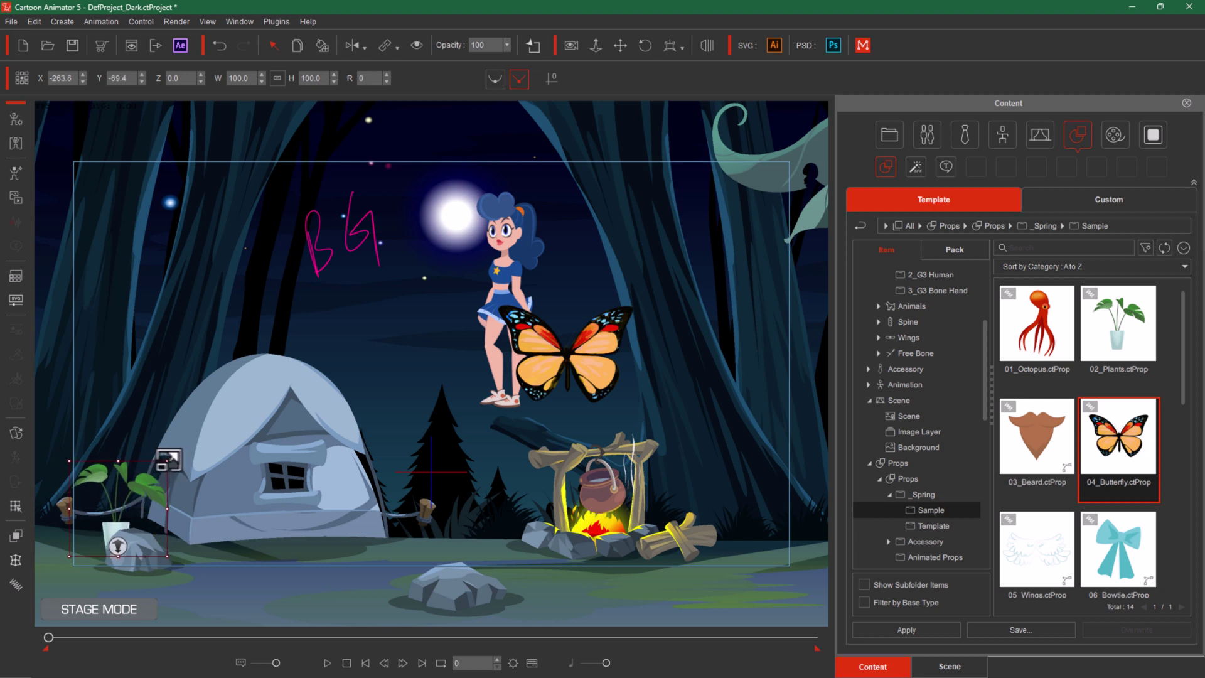
{"action": "left_click_drag", "start_coordinate": [168, 462], "coordinate": [232, 411]}
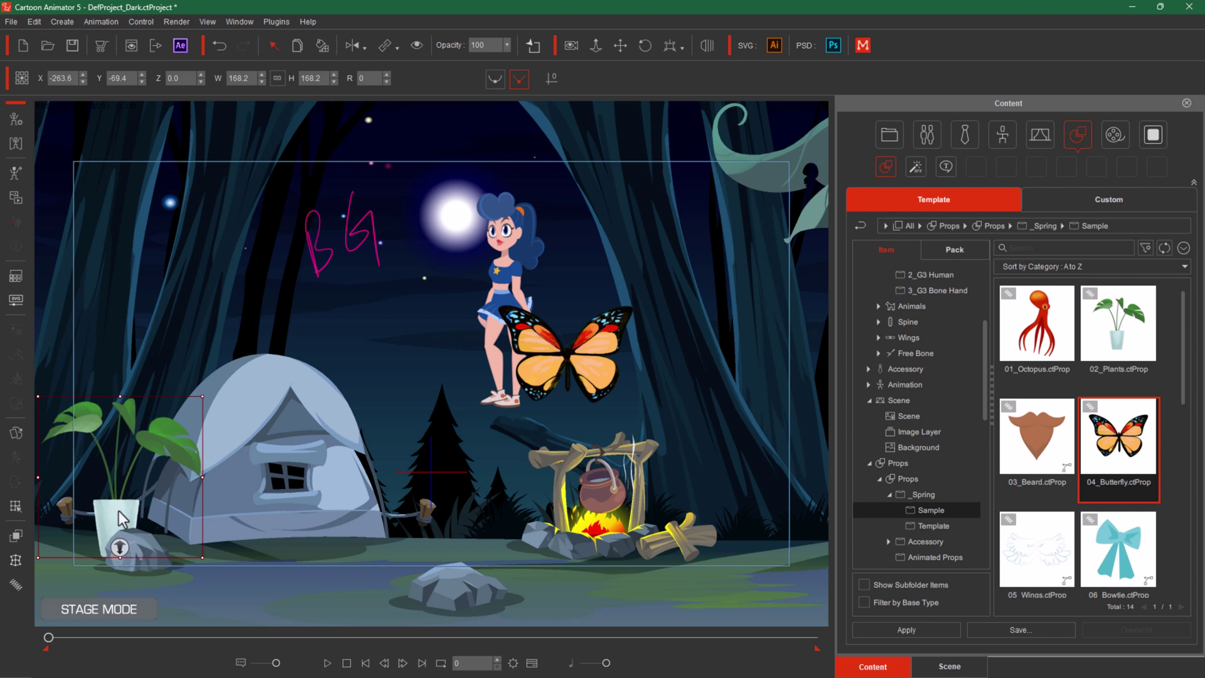
{"action": "left_click", "coordinate": [134, 548]}
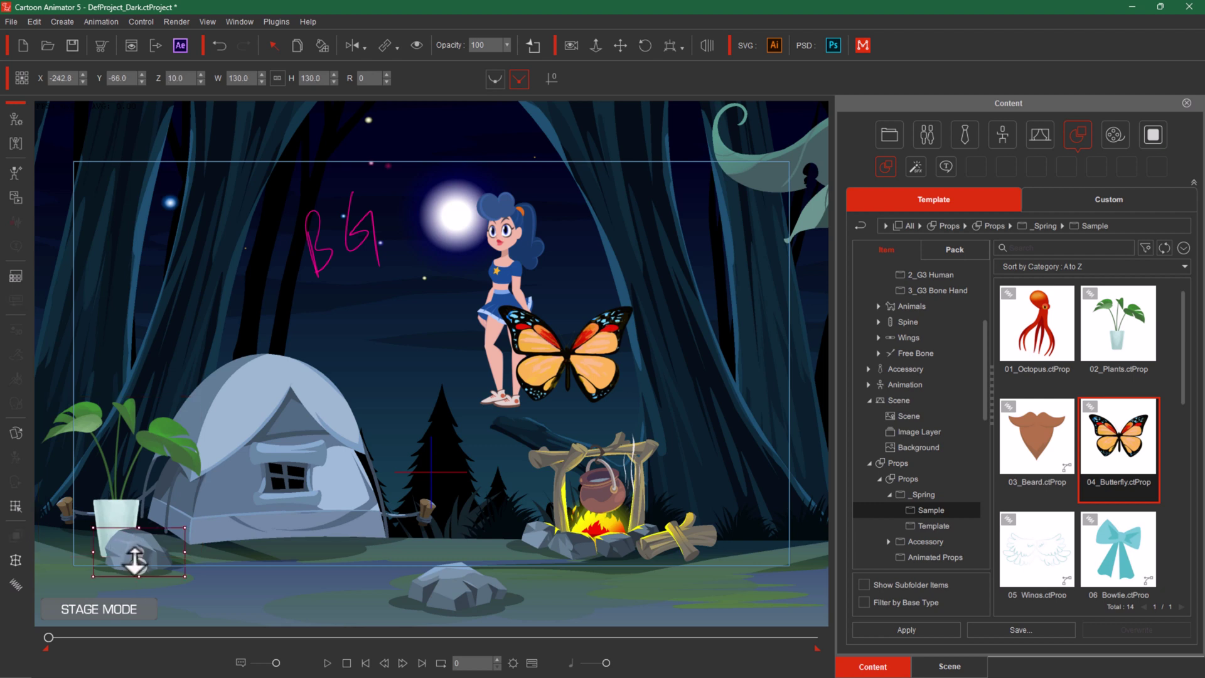
{"action": "left_click", "coordinate": [119, 511]}
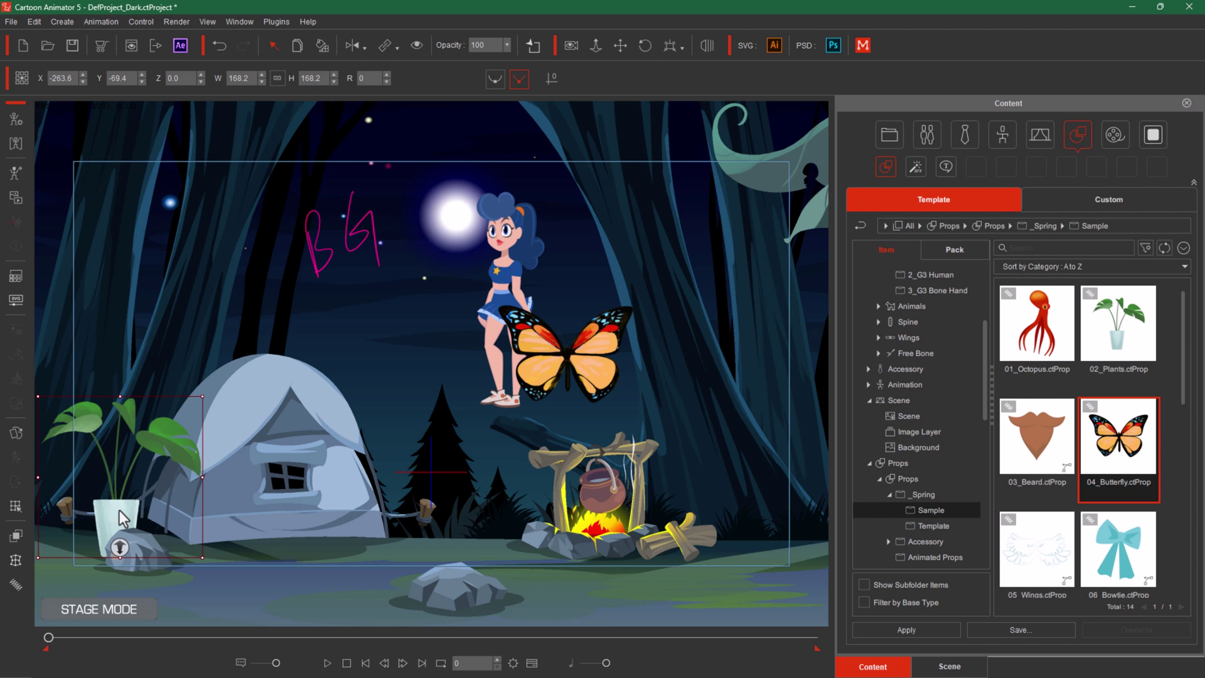
Step: Remove the butterfly's object animation and move it to about X 241.7, Y 165.5, near the hanging leaf
{"action": "left_click", "coordinate": [577, 374]}
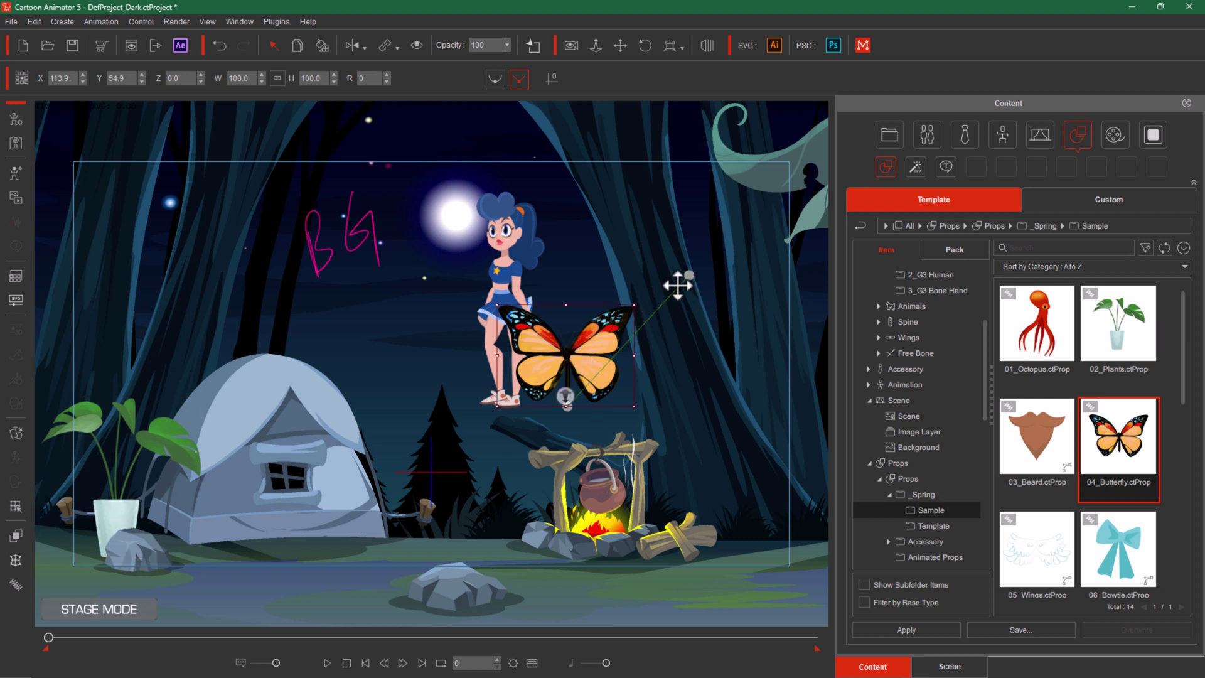
{"action": "right_click", "coordinate": [563, 353]}
{"action": "left_click", "coordinate": [640, 512]}
{"action": "left_click_drag", "start_coordinate": [568, 363], "coordinate": [732, 220]}
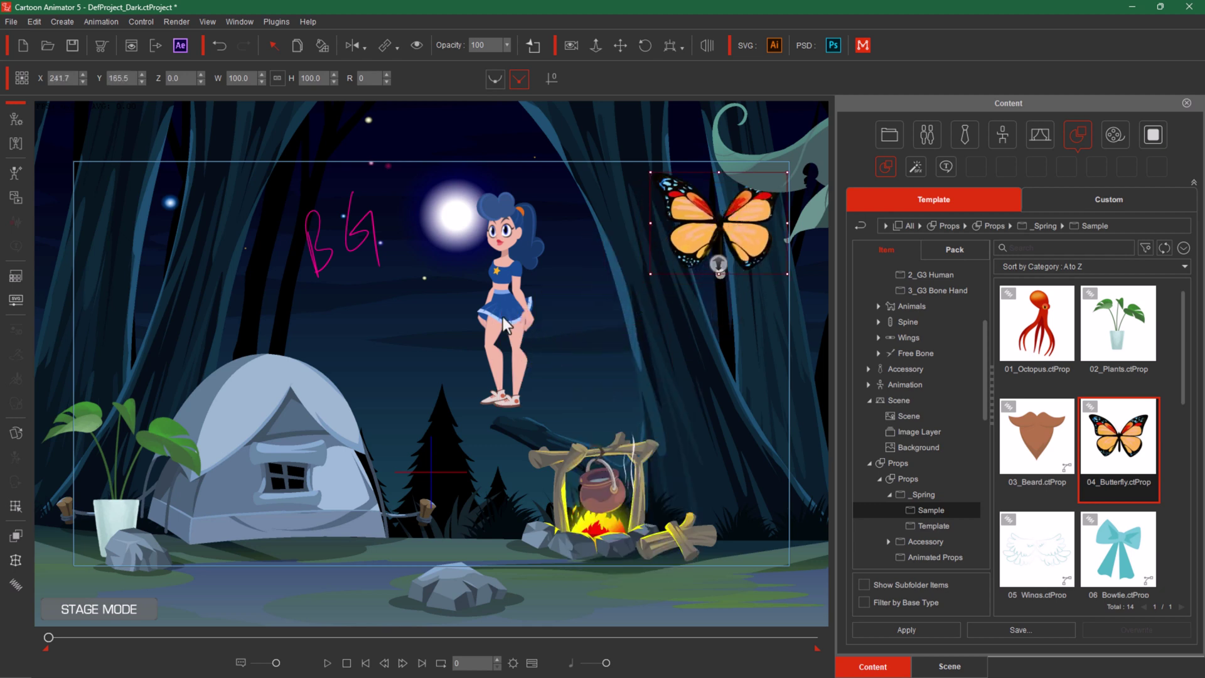
Step: Remove the Ariel1_S actor's object animation and place her beside the campfire at about X 234.3, Y -86.3
{"action": "left_click", "coordinate": [505, 272]}
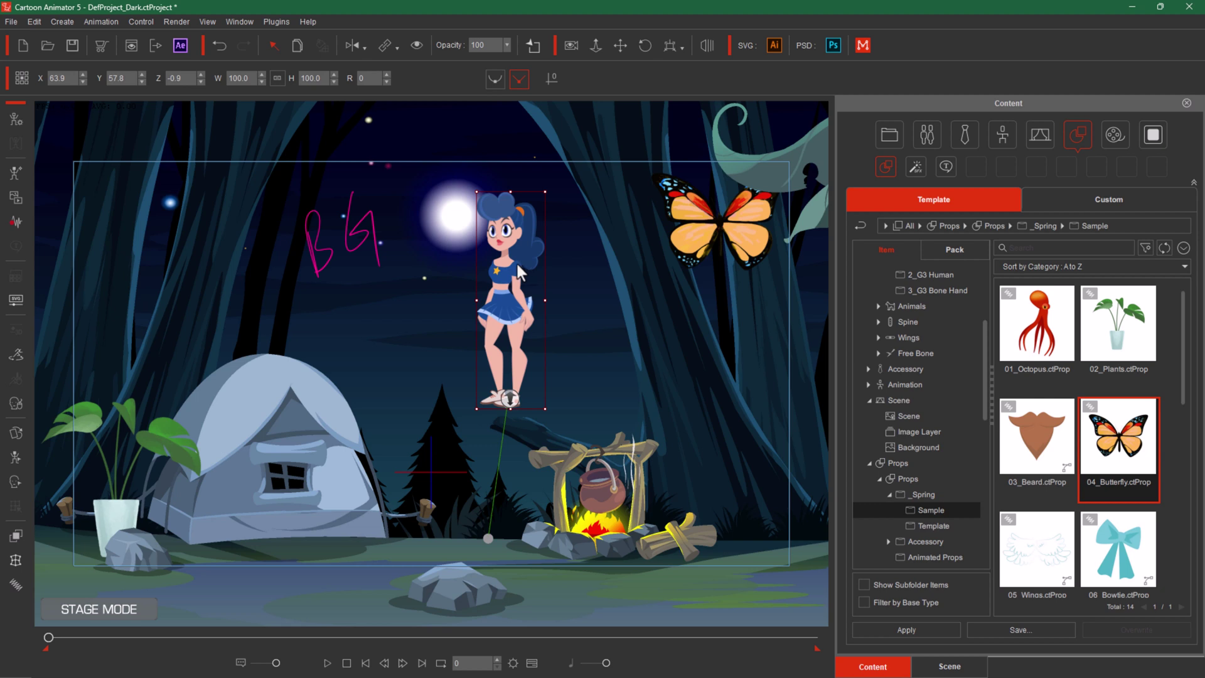
{"action": "right_click", "coordinate": [518, 267]}
{"action": "left_click", "coordinate": [599, 445]}
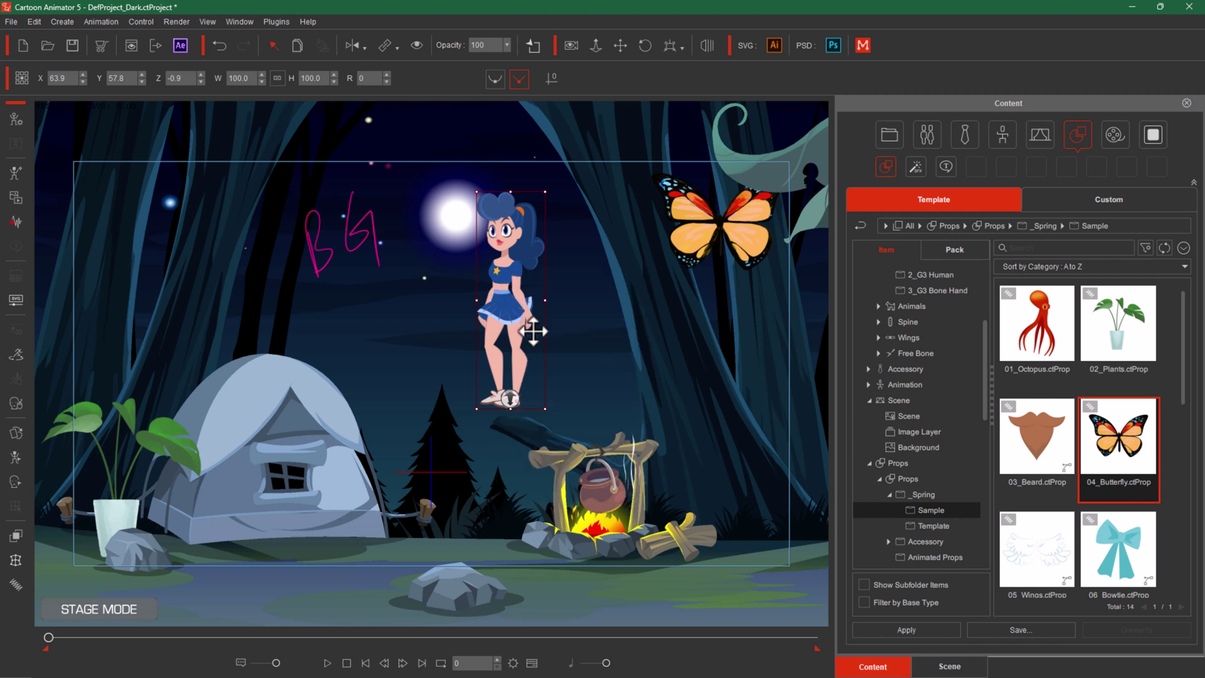
{"action": "left_click_drag", "start_coordinate": [672, 457], "coordinate": [709, 467]}
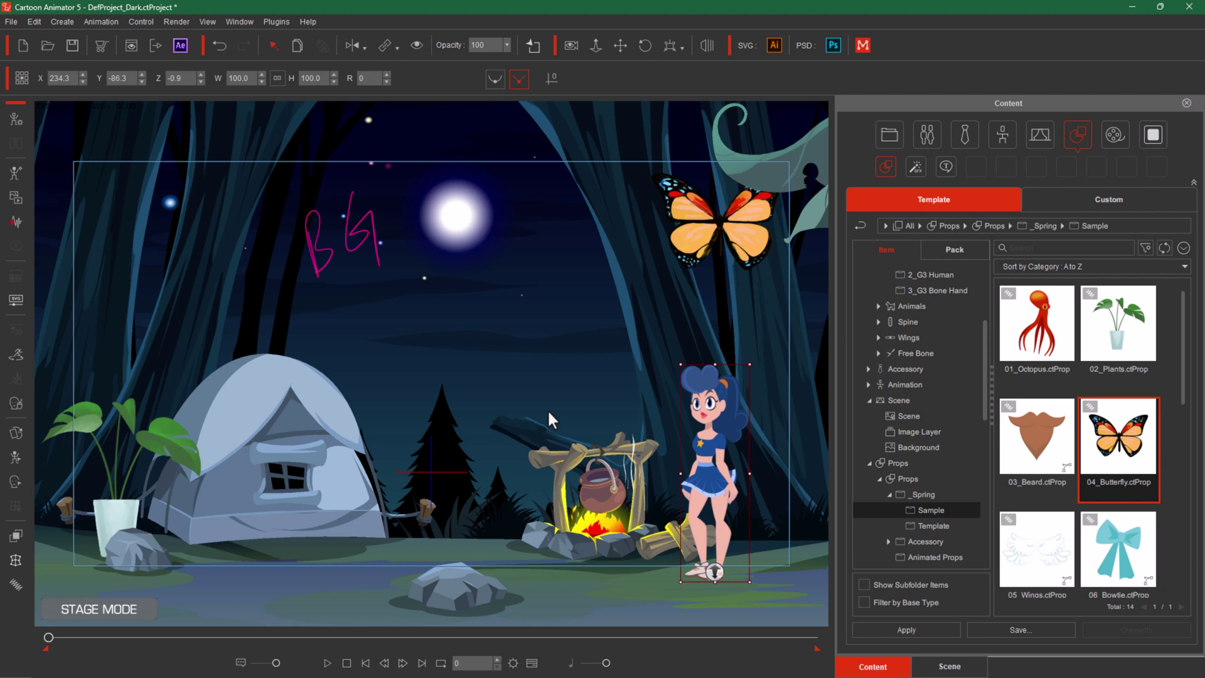
Step: Hide and reshow the Scene group in the scene list to check which elements belong to it
{"action": "left_click", "coordinate": [964, 674]}
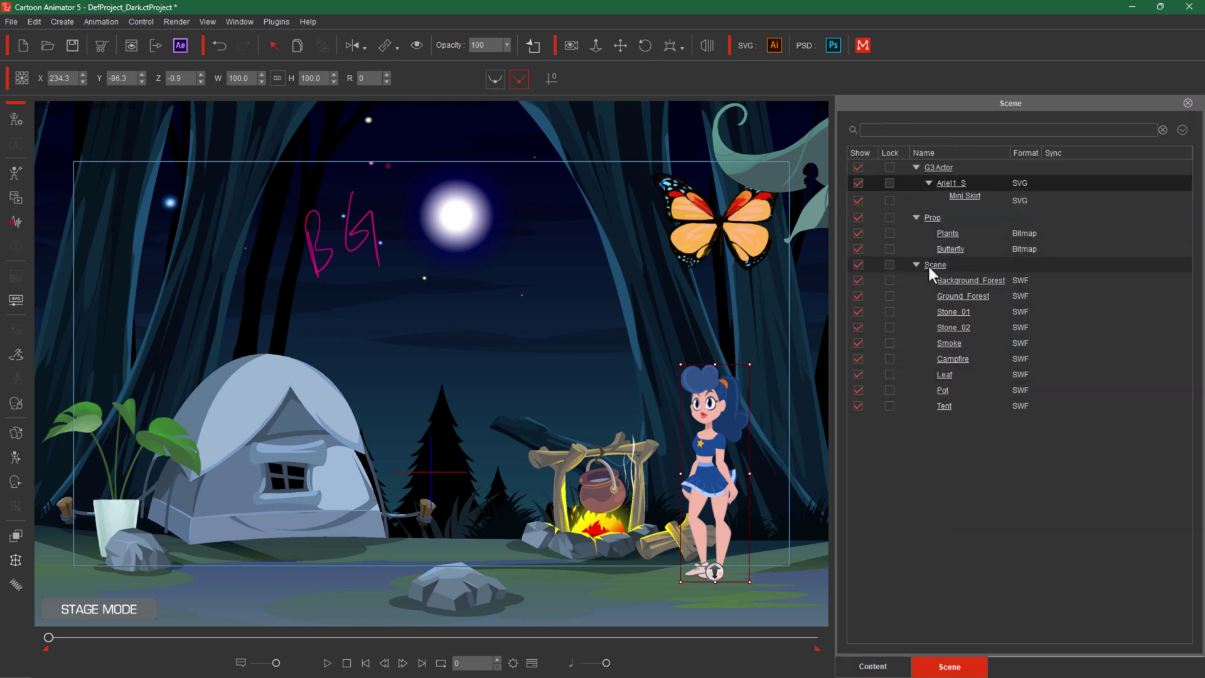
{"action": "left_click", "coordinate": [857, 266]}
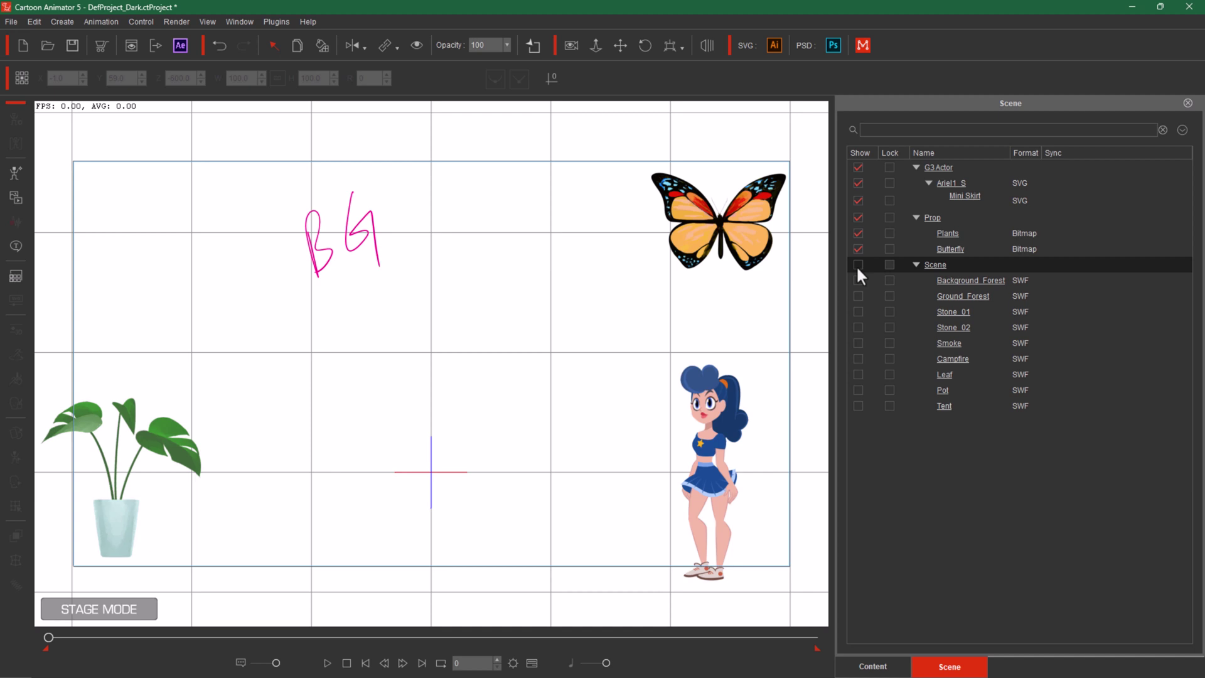
{"action": "left_click", "coordinate": [857, 264]}
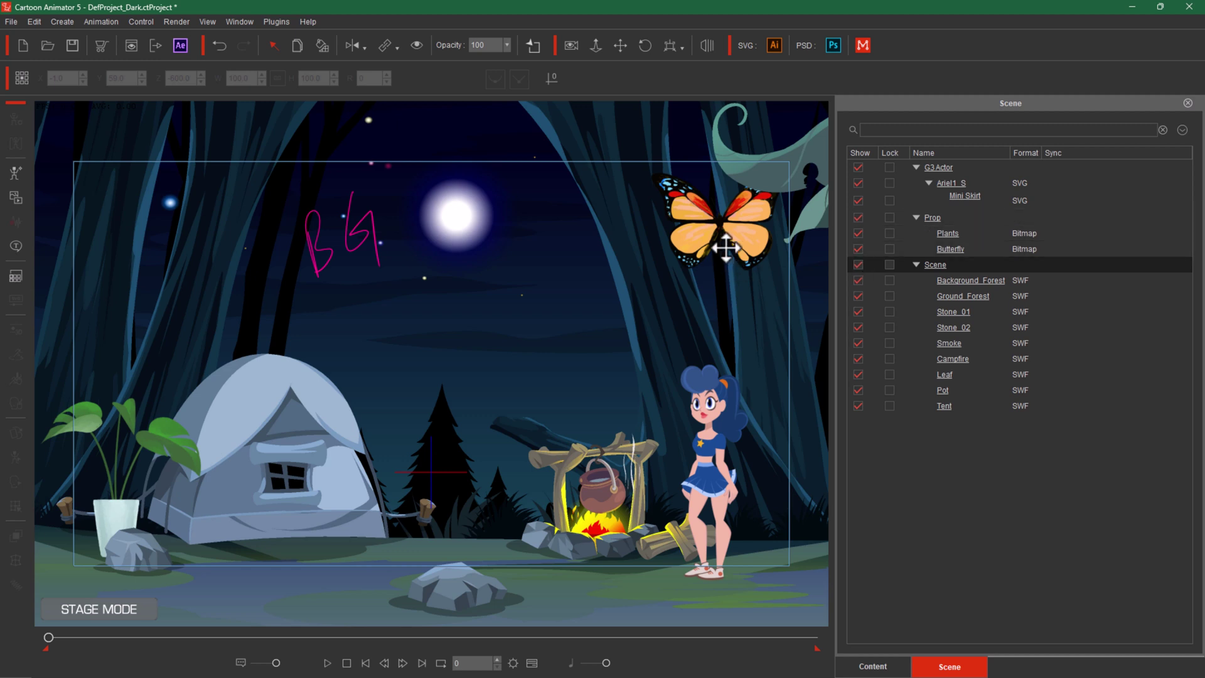
{"action": "left_click", "coordinate": [238, 435]}
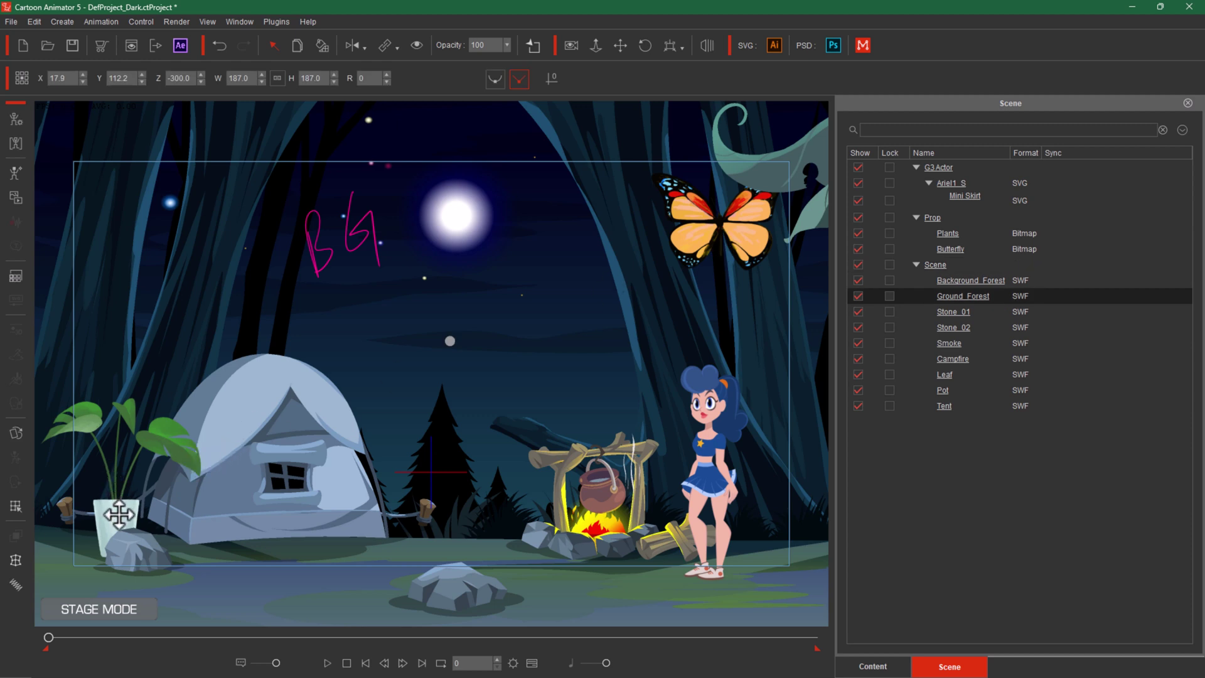
Step: Hide and restore the Prop and G3 Actor groups in turn to check which elements each contains
{"action": "left_click", "coordinate": [857, 219]}
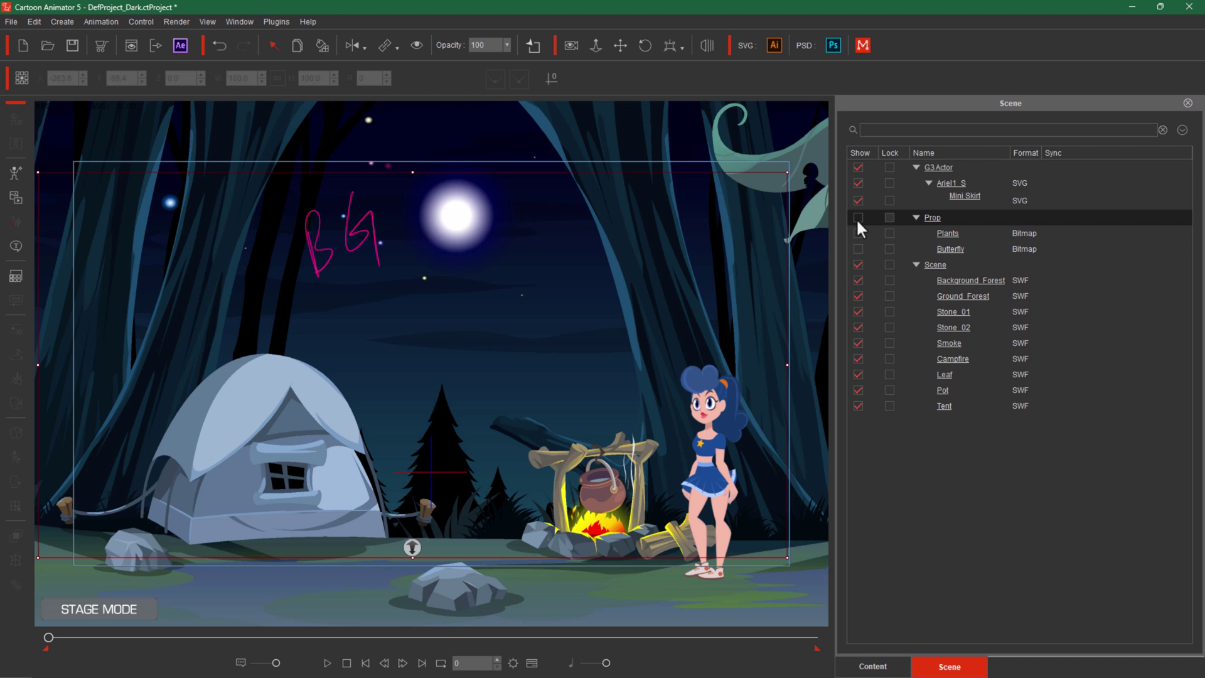
{"action": "key", "text": "ctrl+z"}
{"action": "left_click", "coordinate": [857, 167]}
{"action": "left_click", "coordinate": [857, 167]}
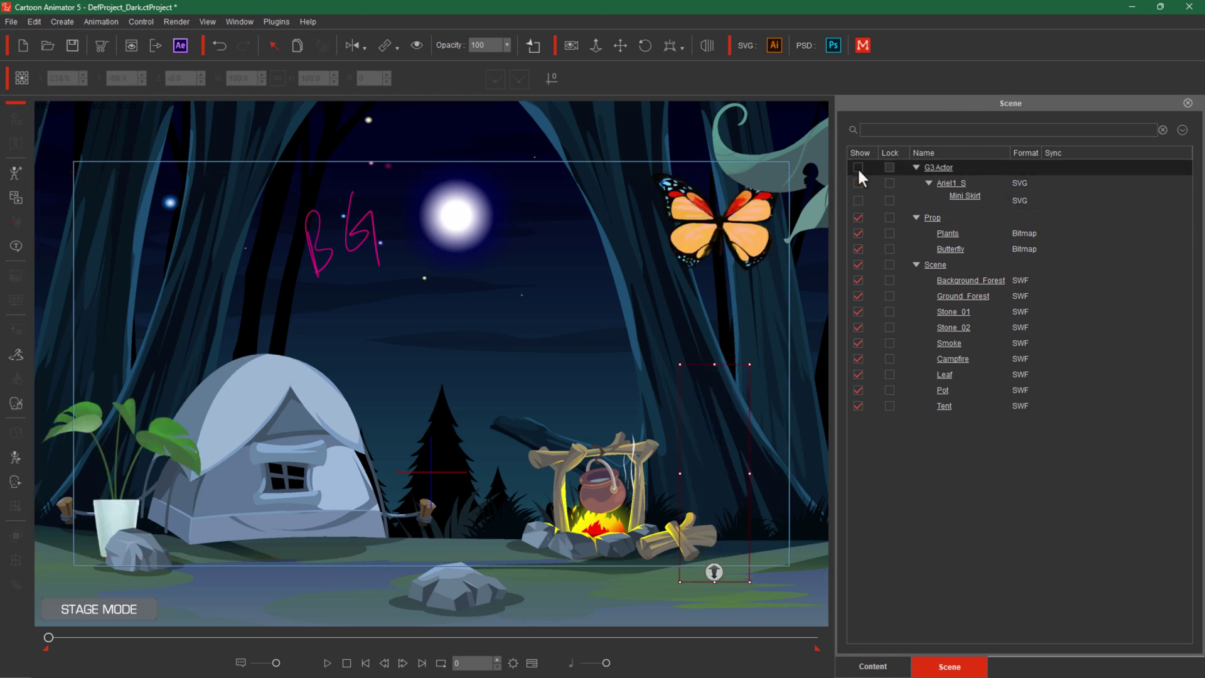
{"action": "left_click", "coordinate": [857, 167]}
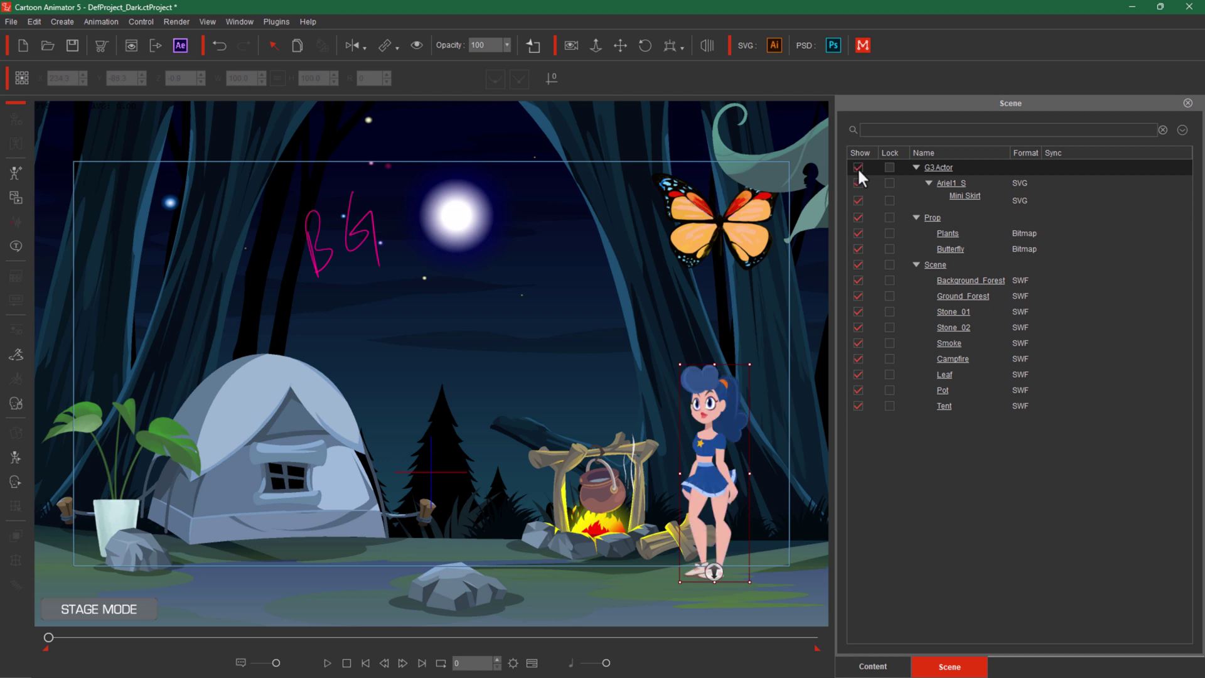
{"action": "left_click", "coordinate": [500, 359]}
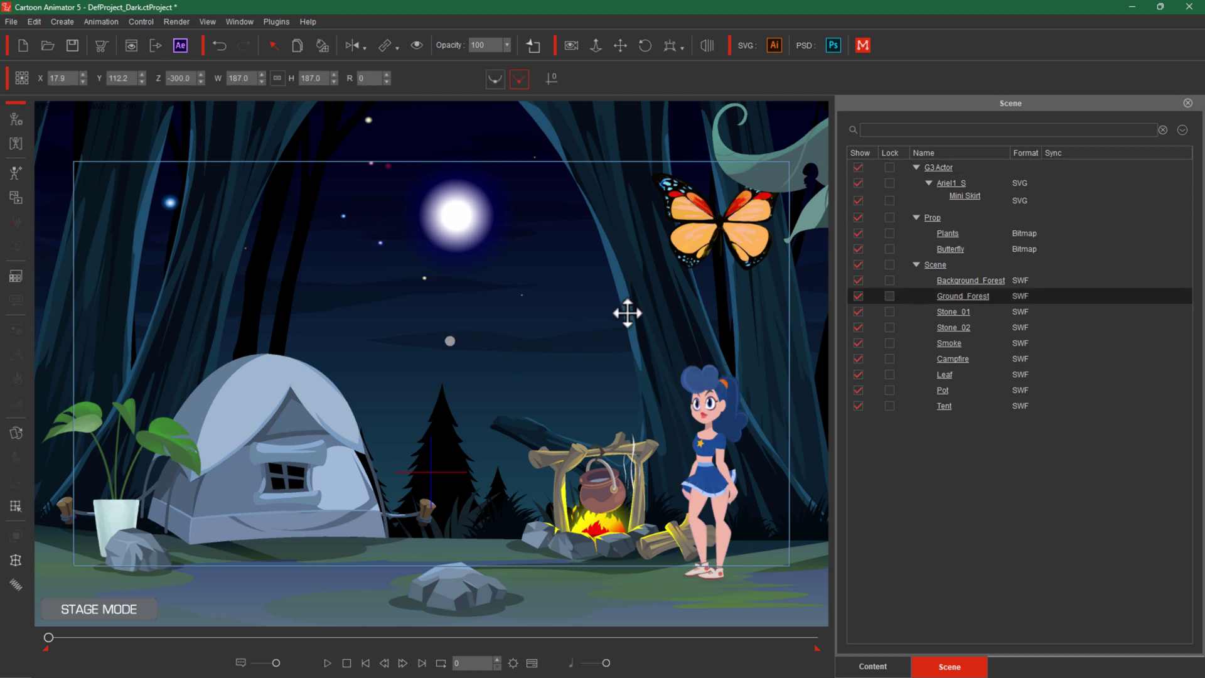
Step: Select the Plants and Butterfly props together and convert them to scene elements
{"action": "left_click", "coordinate": [928, 269]}
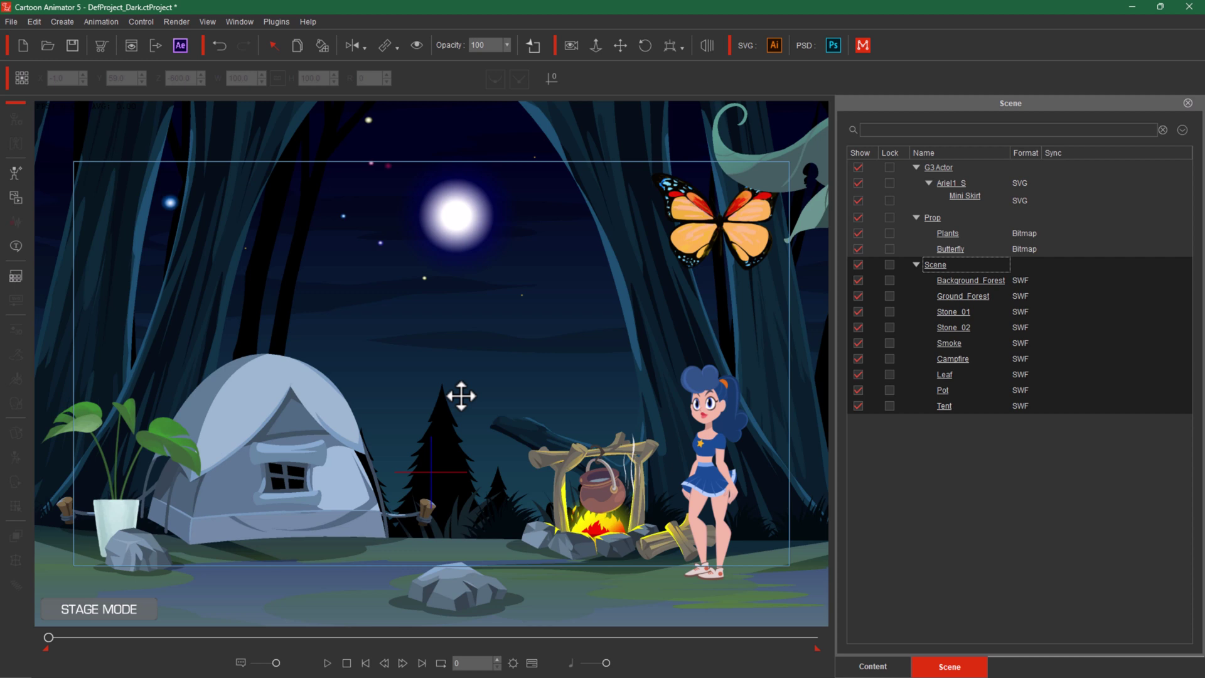
{"action": "left_click", "coordinate": [714, 231]}
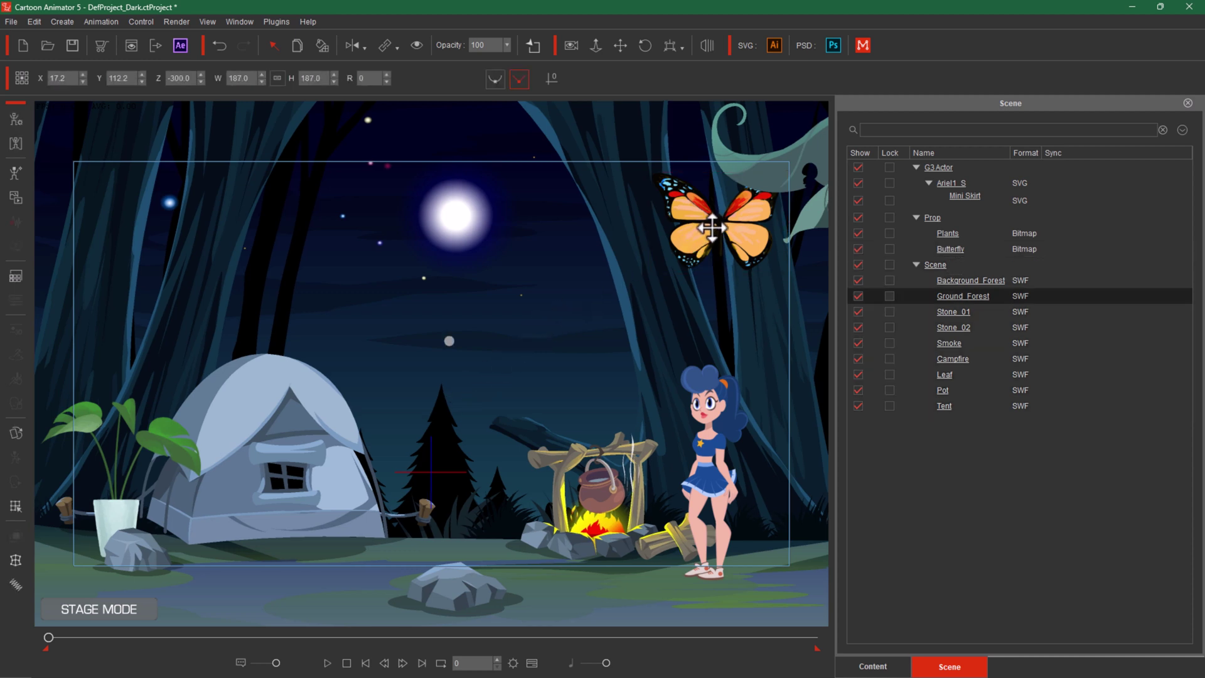
{"action": "left_click", "coordinate": [959, 232]}
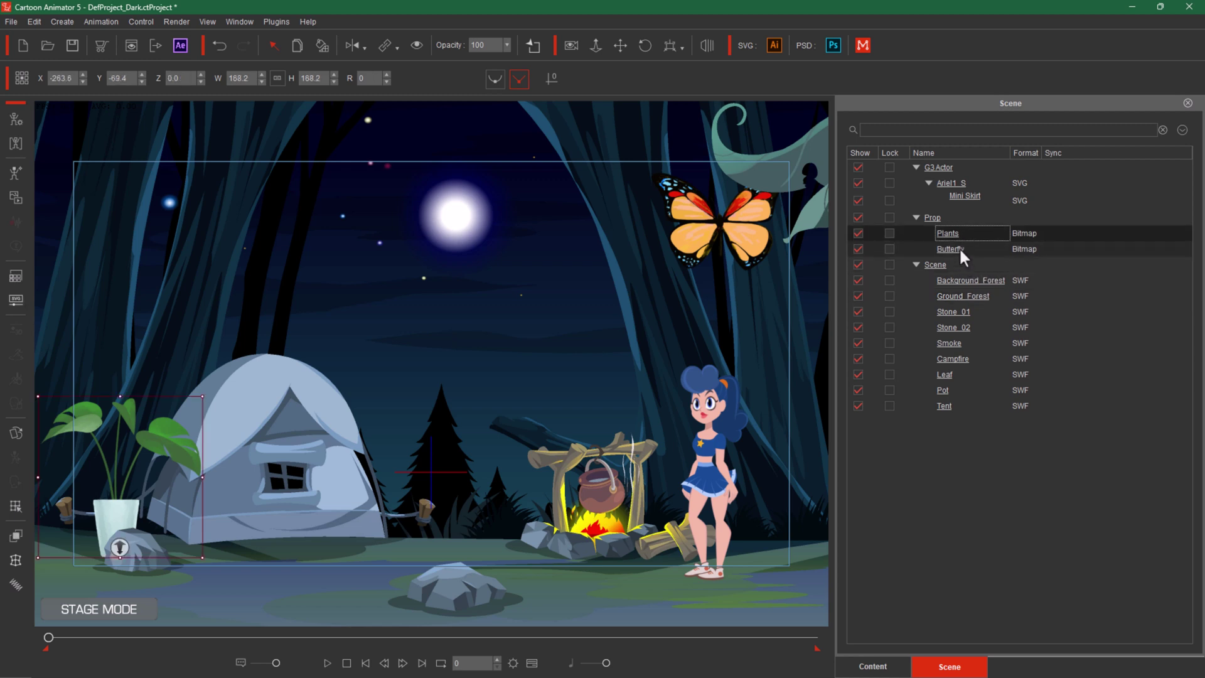
{"action": "left_click", "coordinate": [959, 248]}
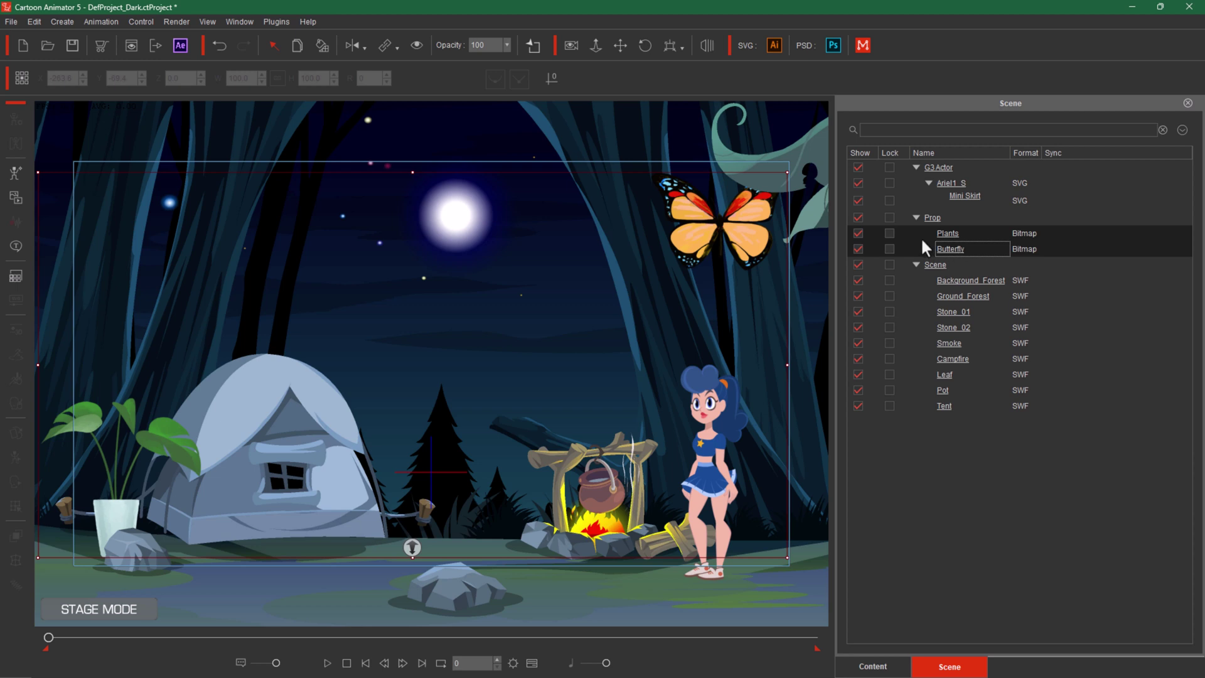
{"action": "left_click", "coordinate": [10, 21]}
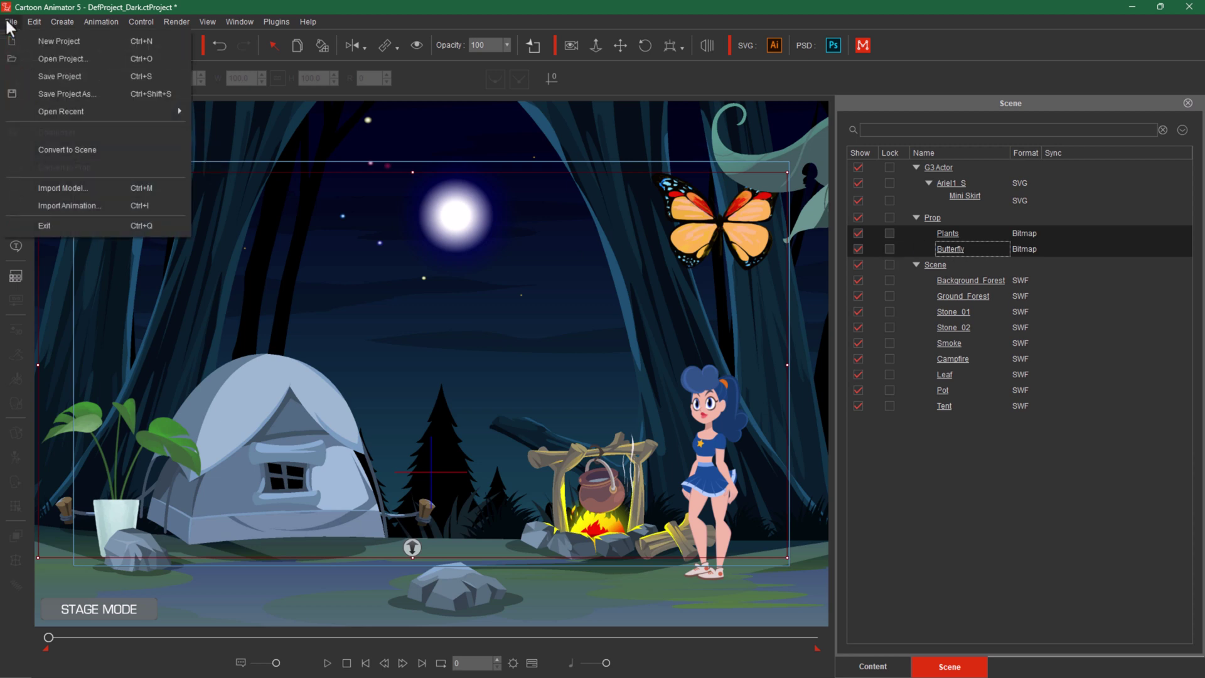
{"action": "left_click", "coordinate": [87, 149]}
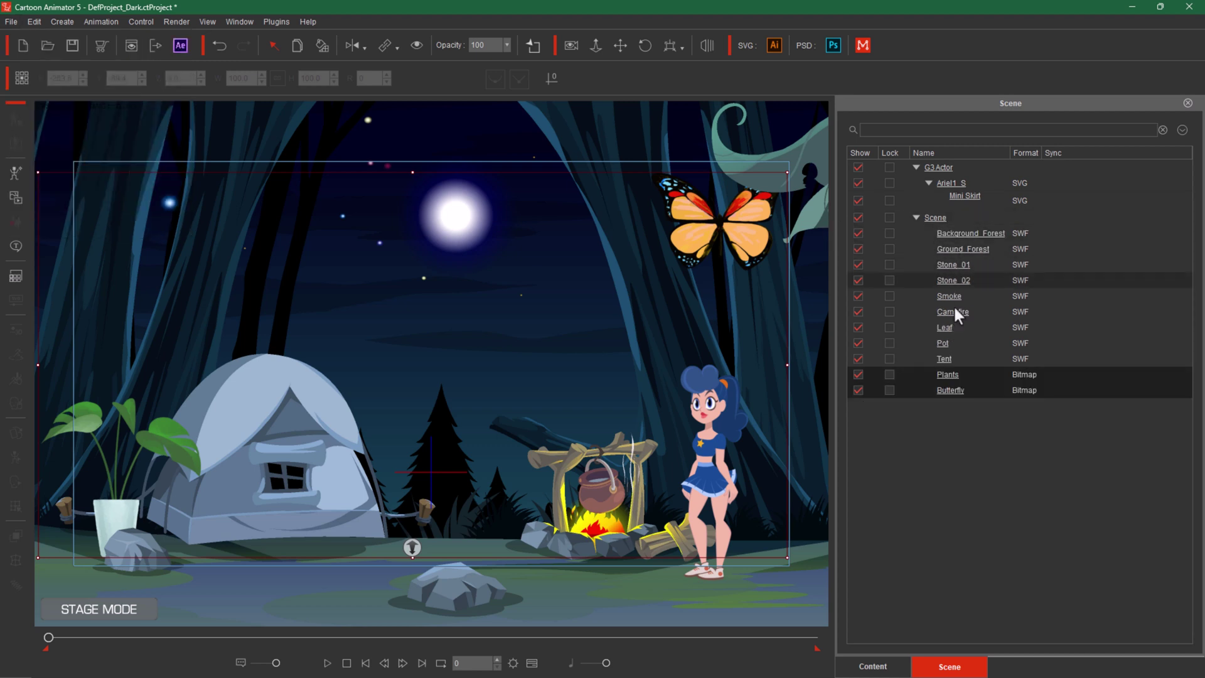
Step: Save the whole Scene group to the custom content library as My Scene1 with asset type Scene/Scene
{"action": "left_click", "coordinate": [962, 251]}
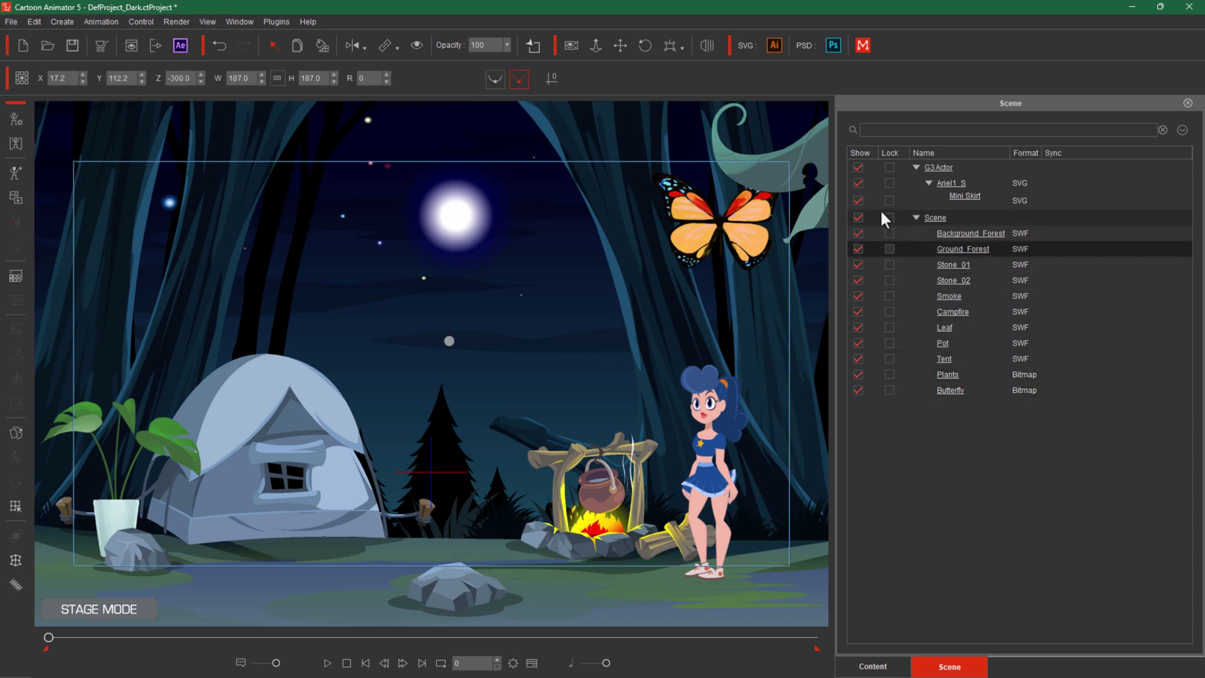
{"action": "double_click", "coordinate": [933, 217]}
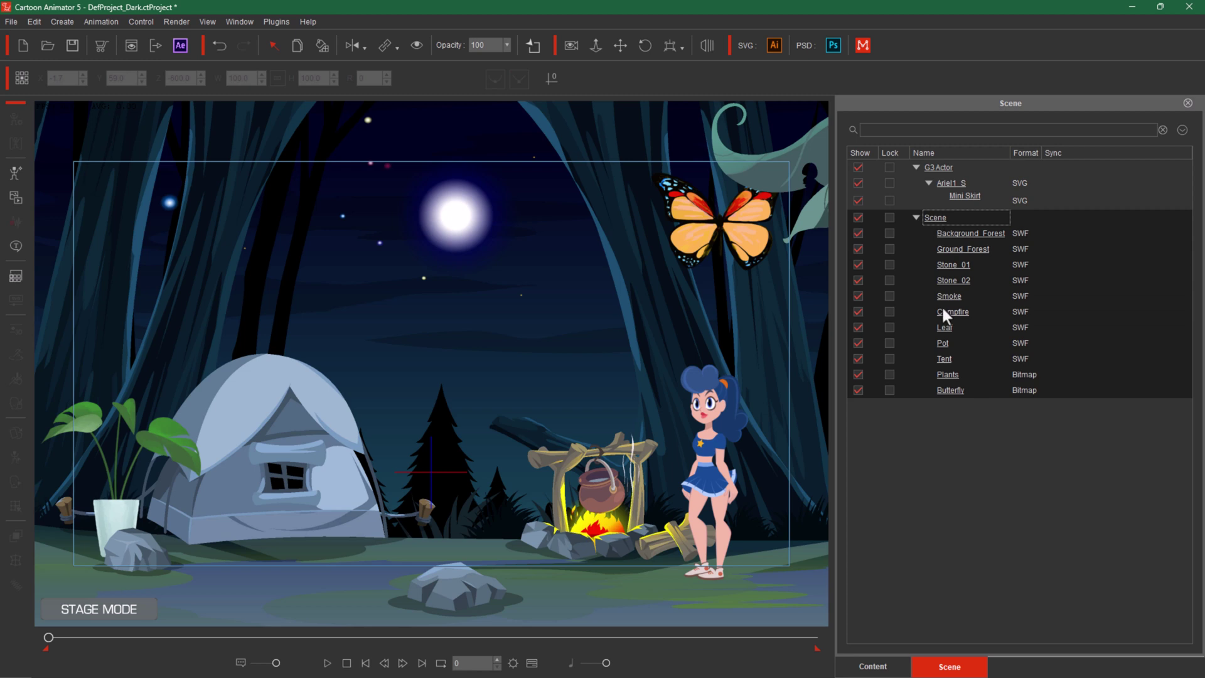
{"action": "left_click", "coordinate": [885, 667]}
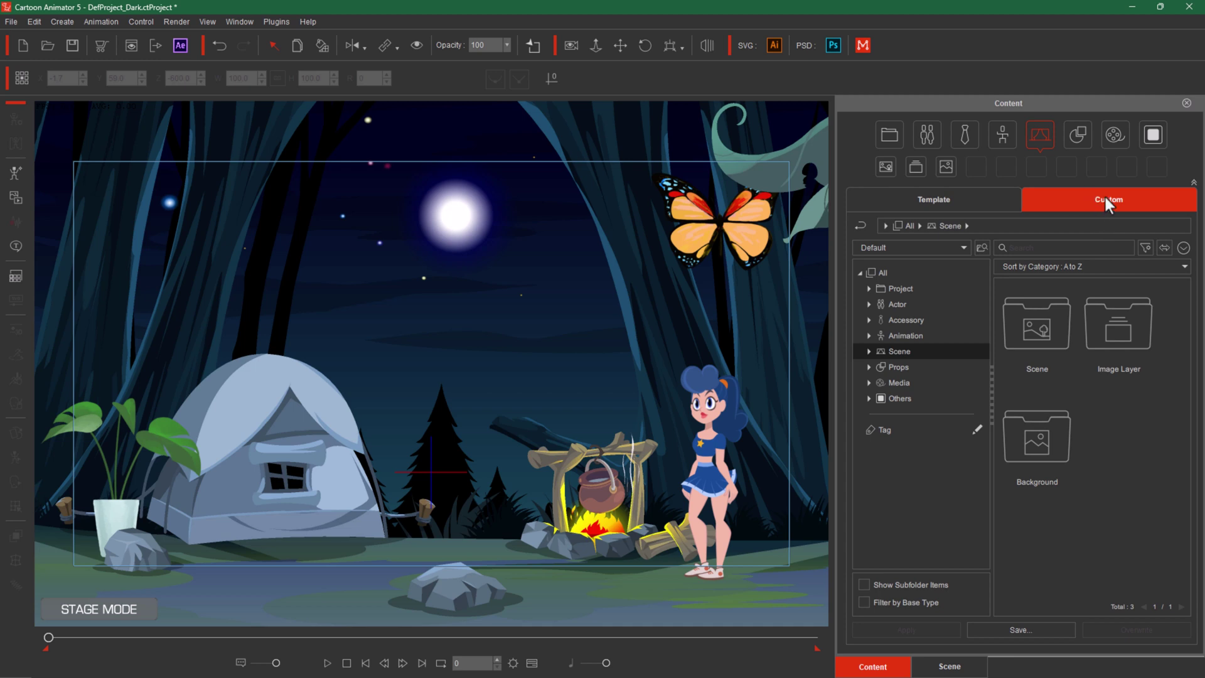
{"action": "left_click", "coordinate": [1036, 628]}
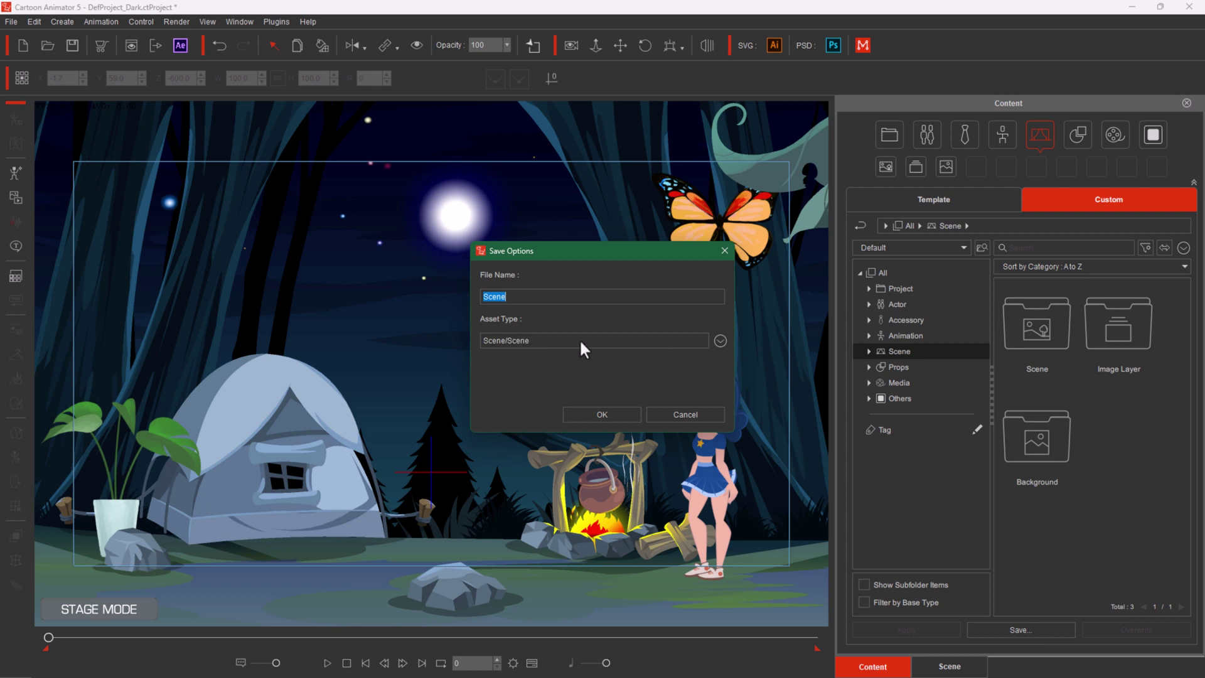
{"action": "left_click", "coordinate": [718, 341]}
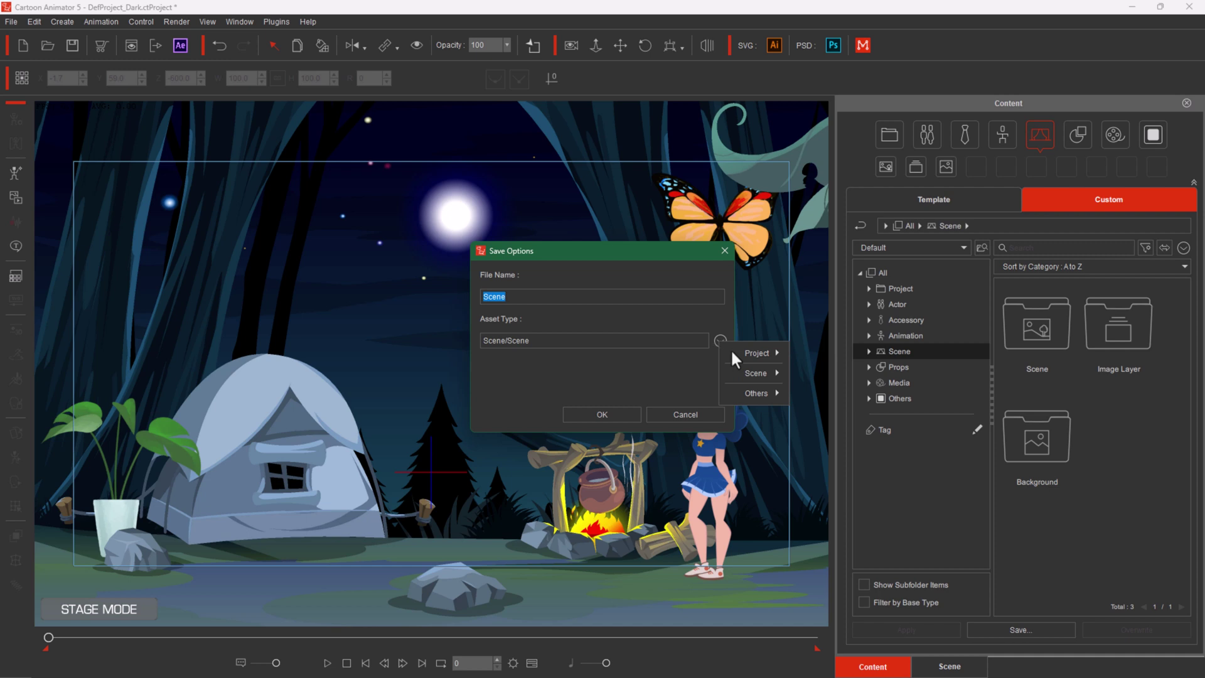
{"action": "mouse_move", "coordinate": [760, 370]}
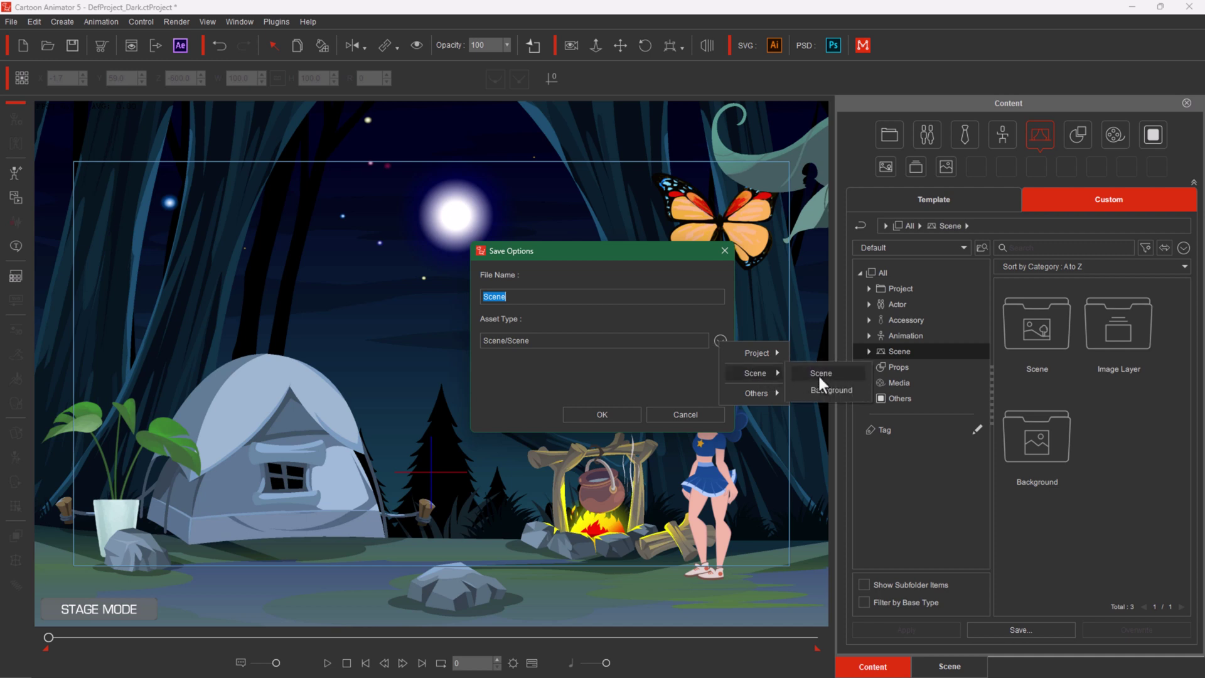
{"action": "left_click", "coordinate": [818, 374]}
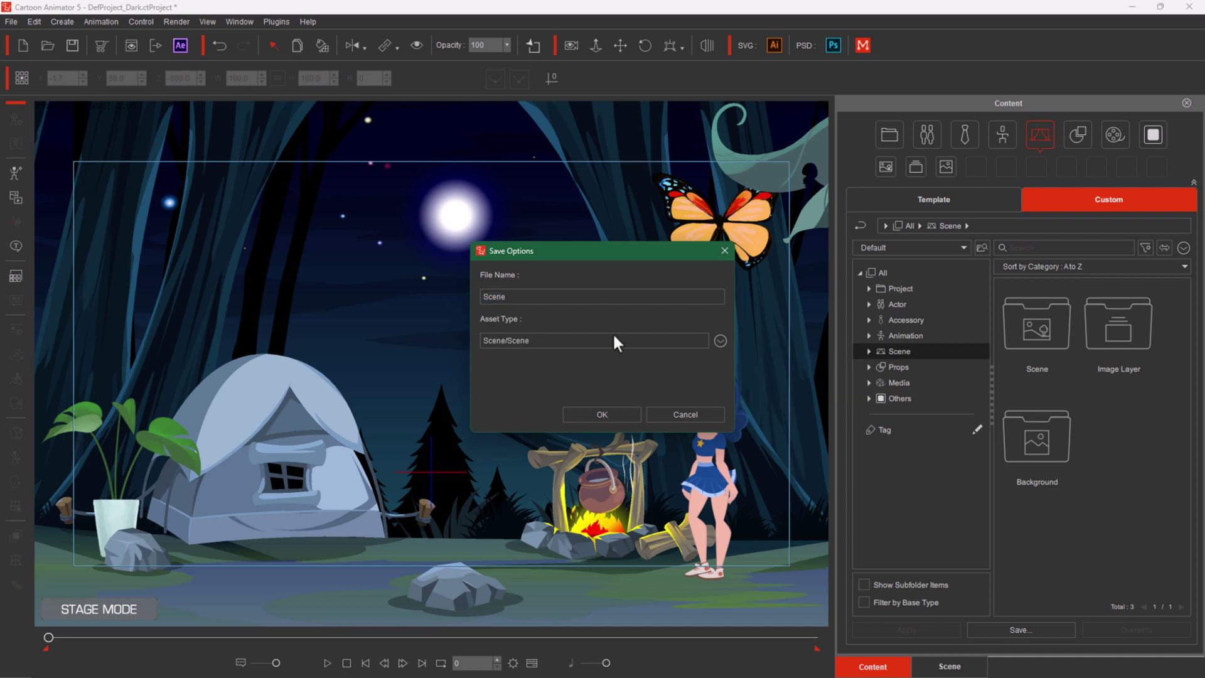
{"action": "left_click", "coordinate": [556, 296]}
{"action": "key", "text": "ctrl+a"}
{"action": "type", "text": "My Scene1"}
{"action": "left_click", "coordinate": [601, 415]}
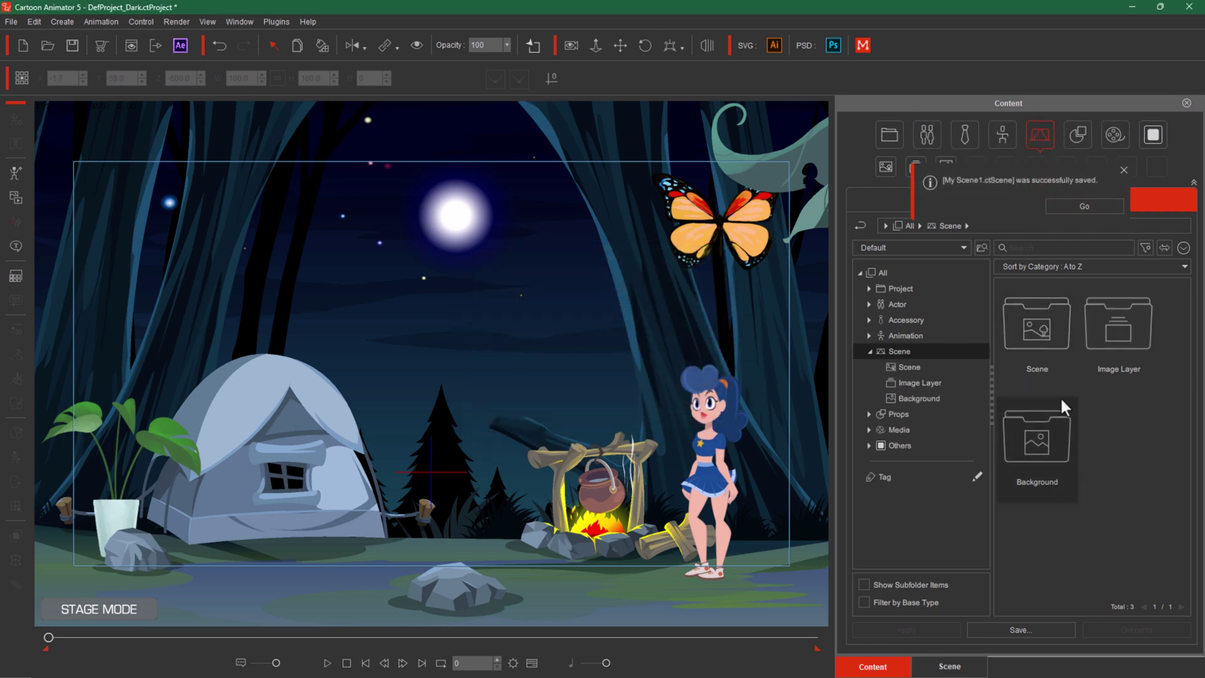
Step: Start a new project without saving the current one and load the custom scene My Scene1 into it
{"action": "double_click", "coordinate": [1056, 334]}
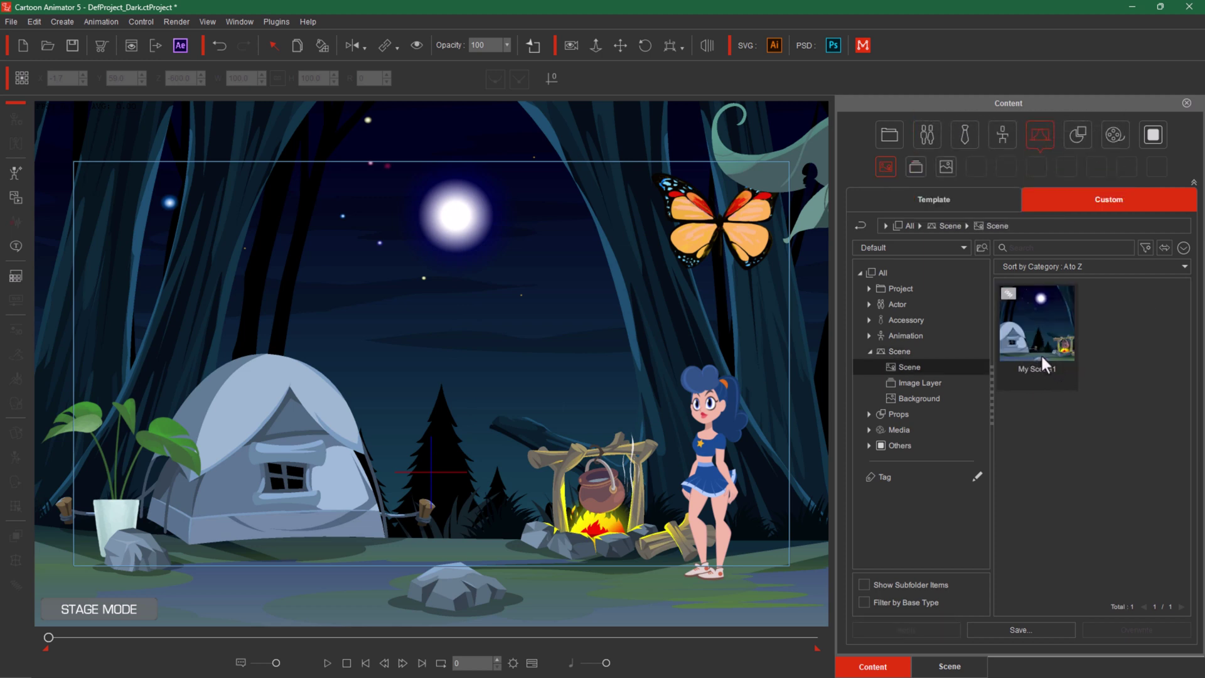
{"action": "left_click", "coordinate": [25, 46]}
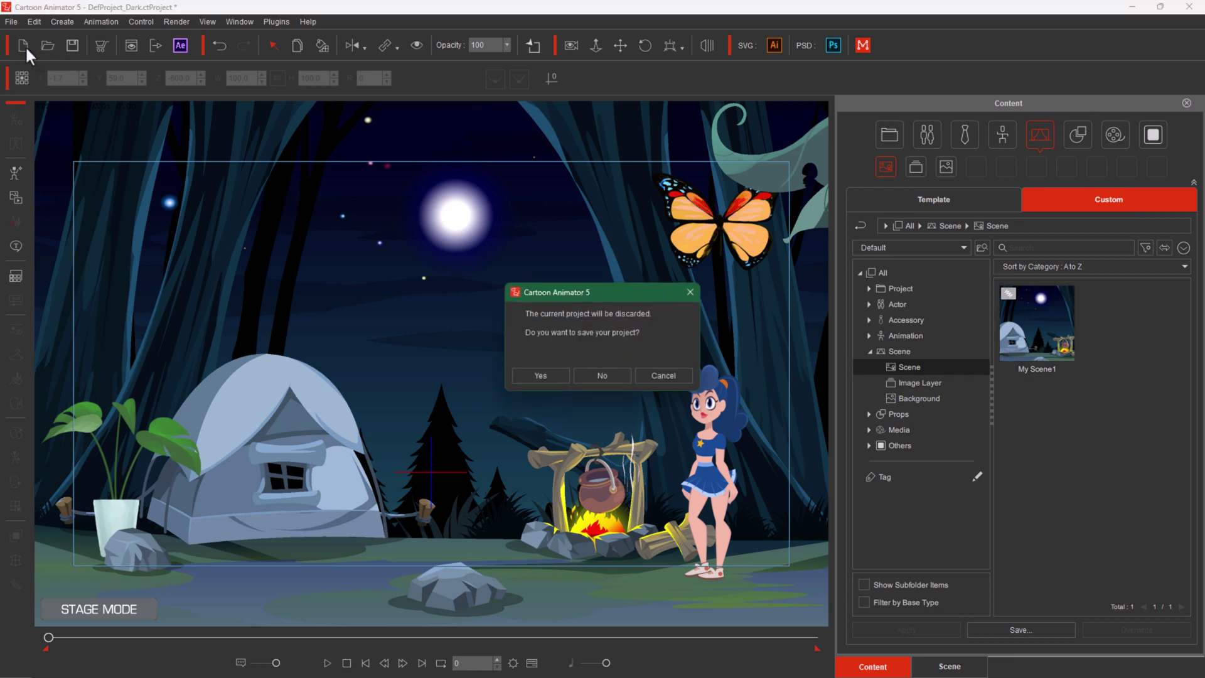
{"action": "left_click", "coordinate": [602, 375]}
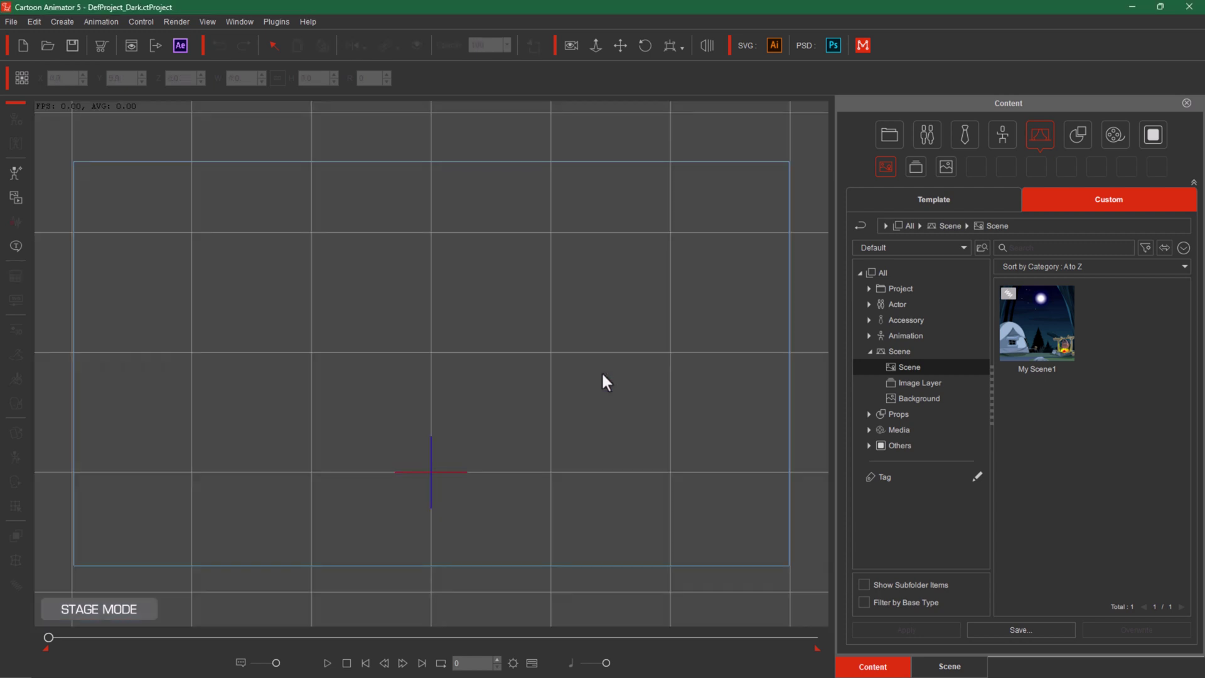
{"action": "double_click", "coordinate": [1048, 345]}
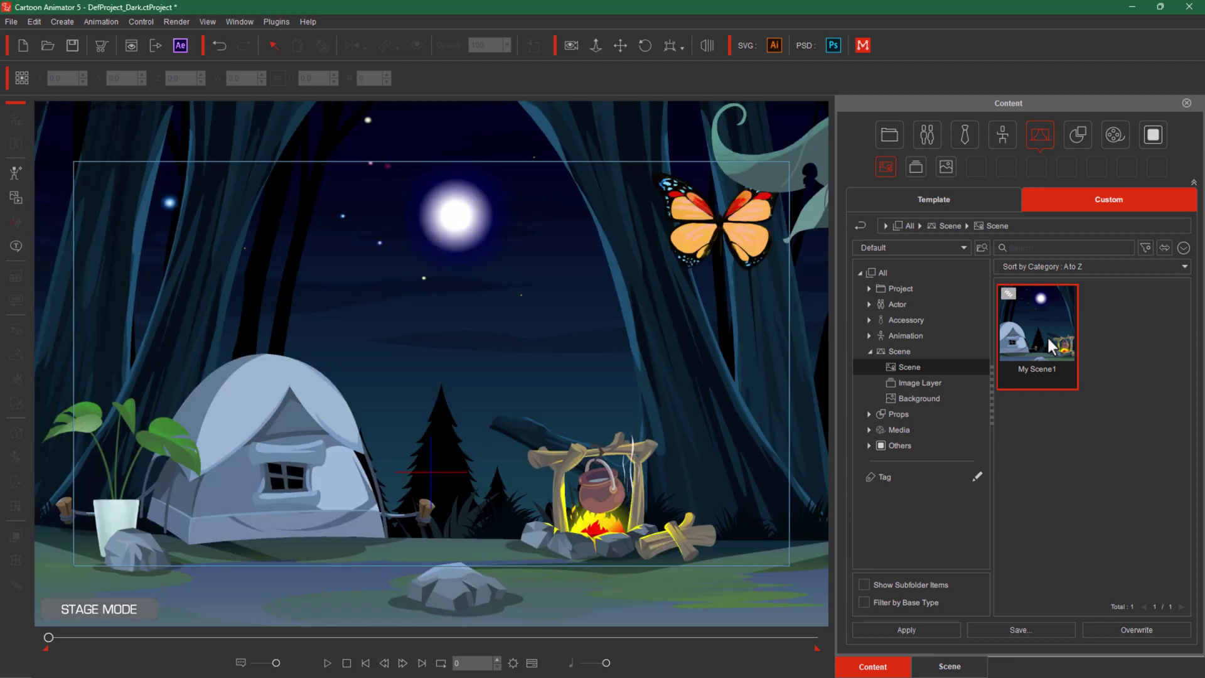
Step: Select the Plants and Butterfly elements of the loaded scene together and convert them to props
{"action": "left_click", "coordinate": [123, 511]}
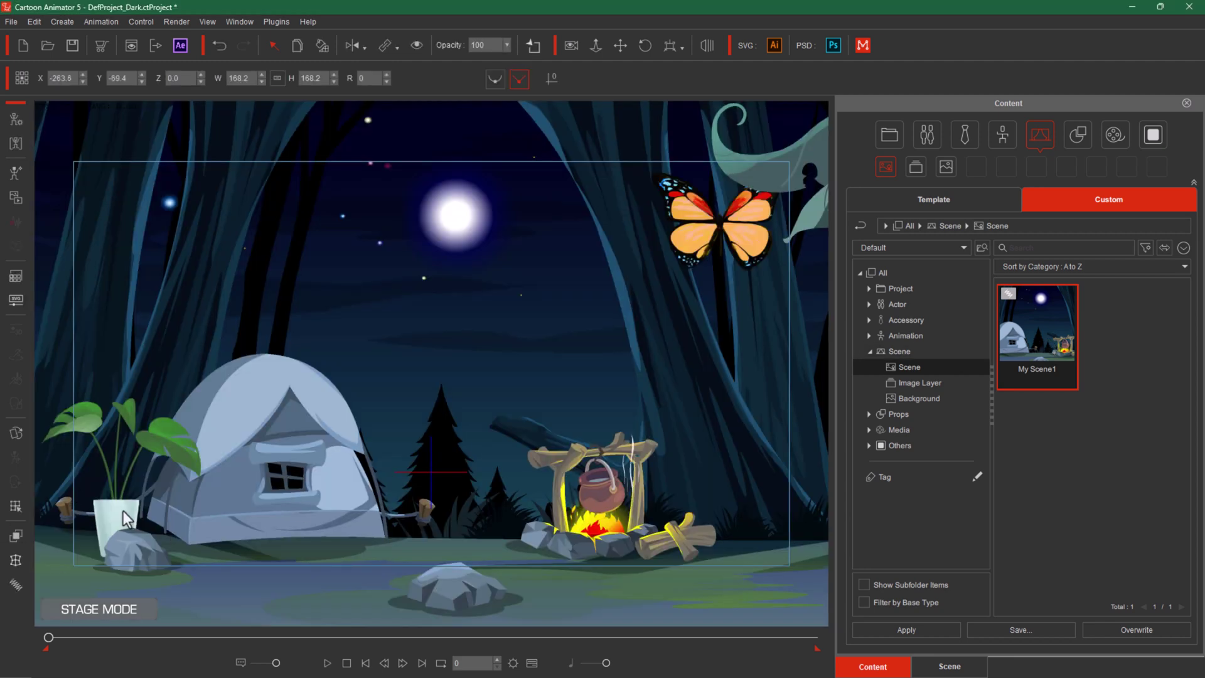
{"action": "left_click", "coordinate": [752, 224]}
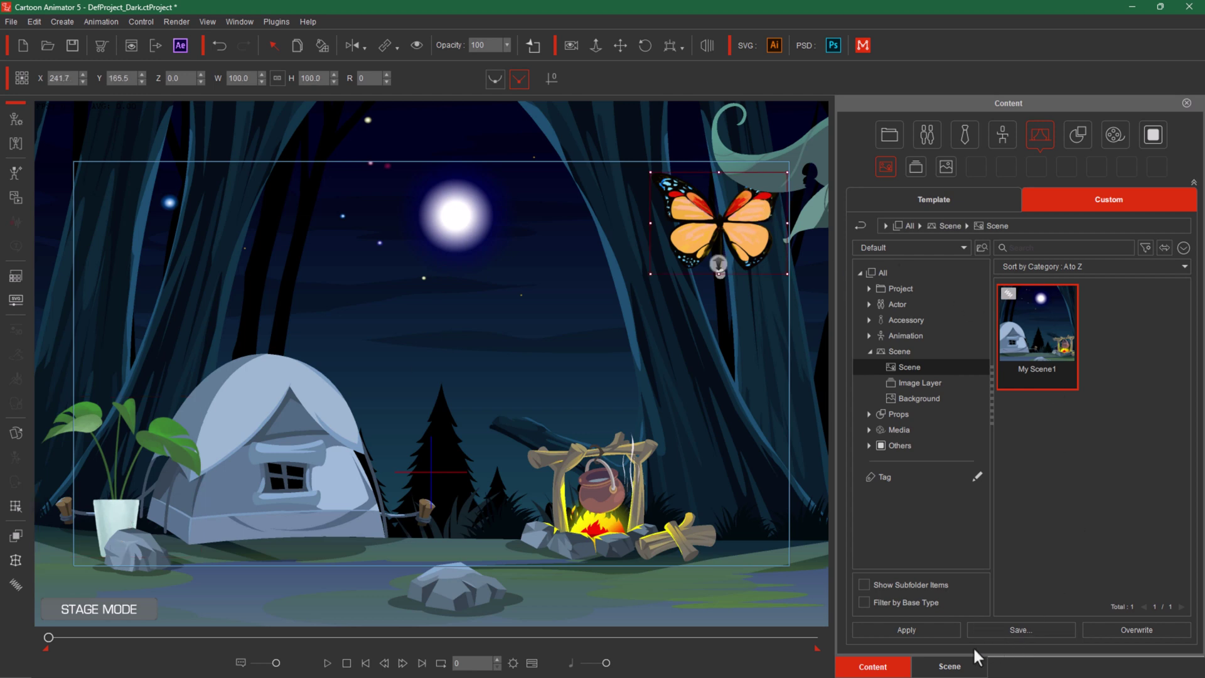
{"action": "left_click", "coordinate": [949, 666]}
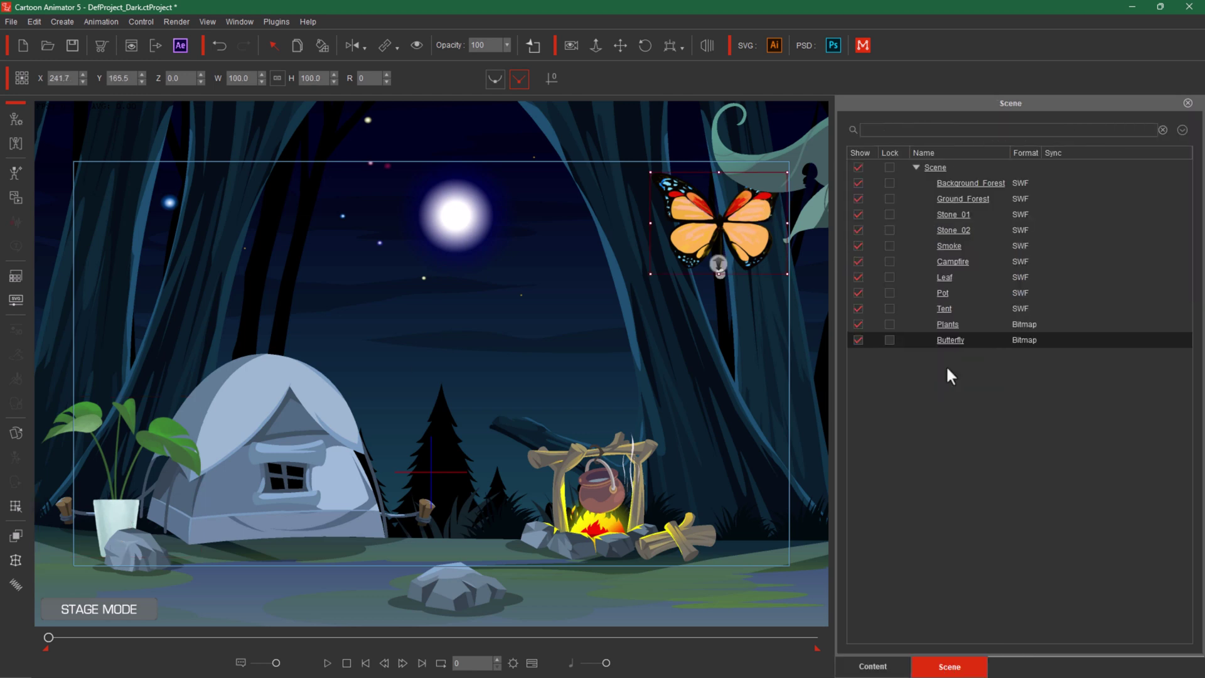
{"action": "left_click", "coordinate": [970, 321], "text": "ctrl"}
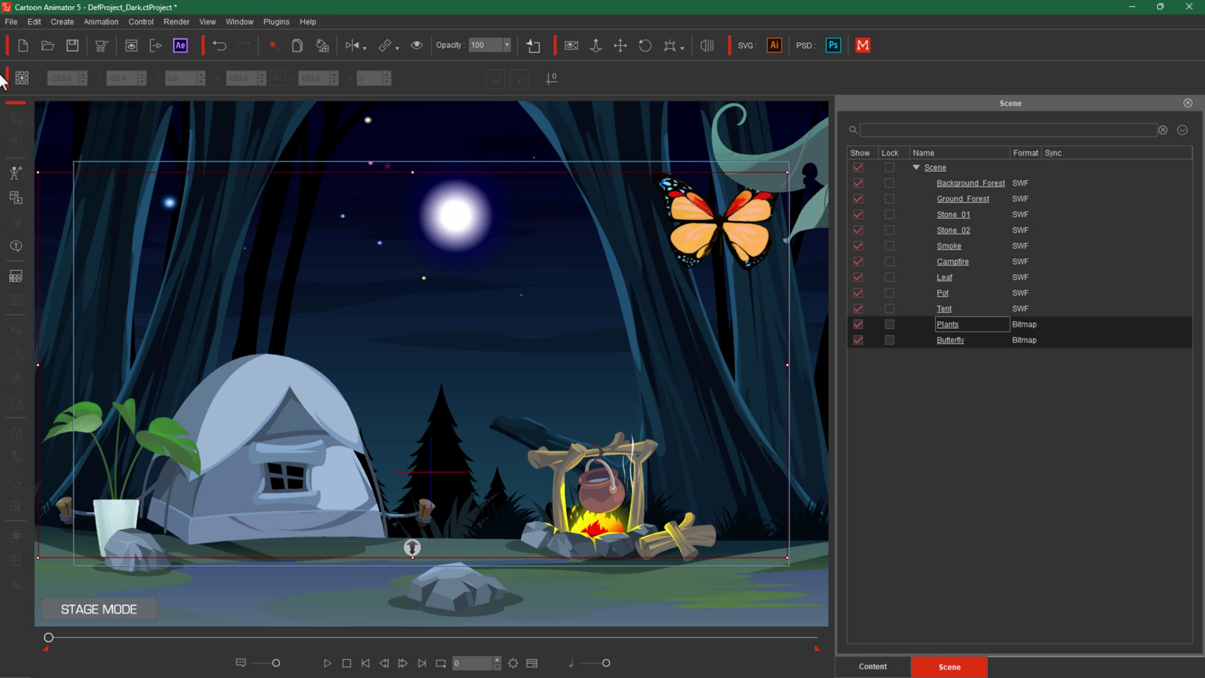
{"action": "left_click", "coordinate": [12, 23]}
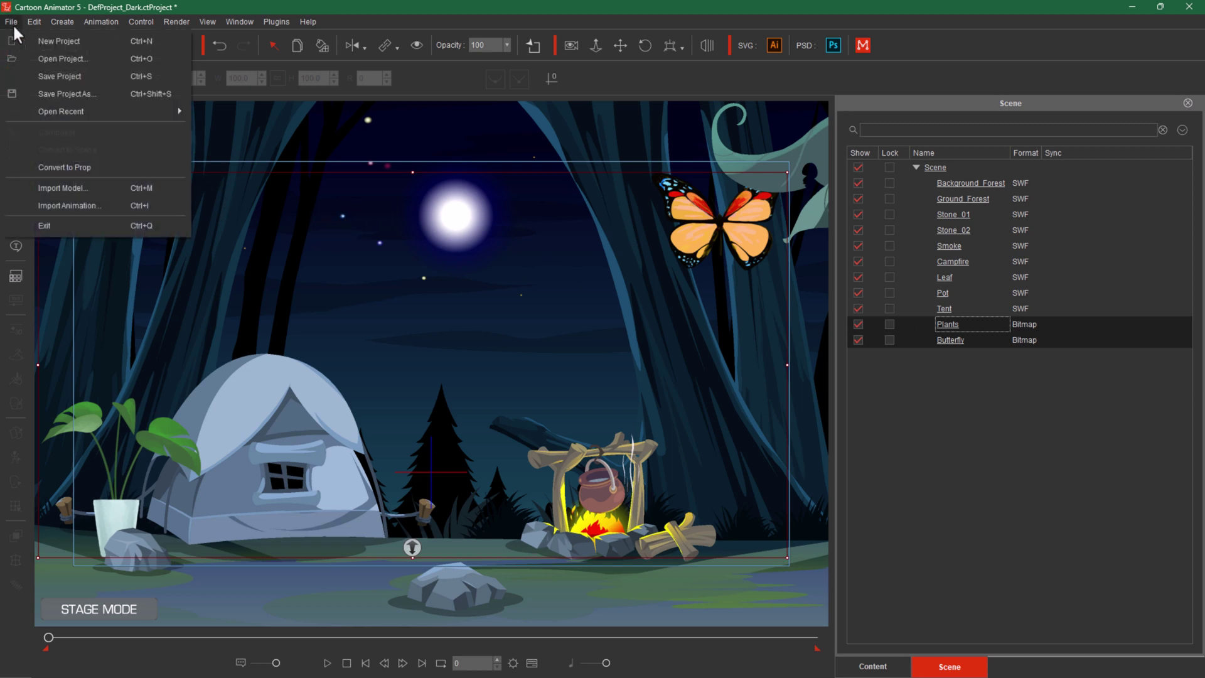
{"action": "left_click", "coordinate": [172, 161]}
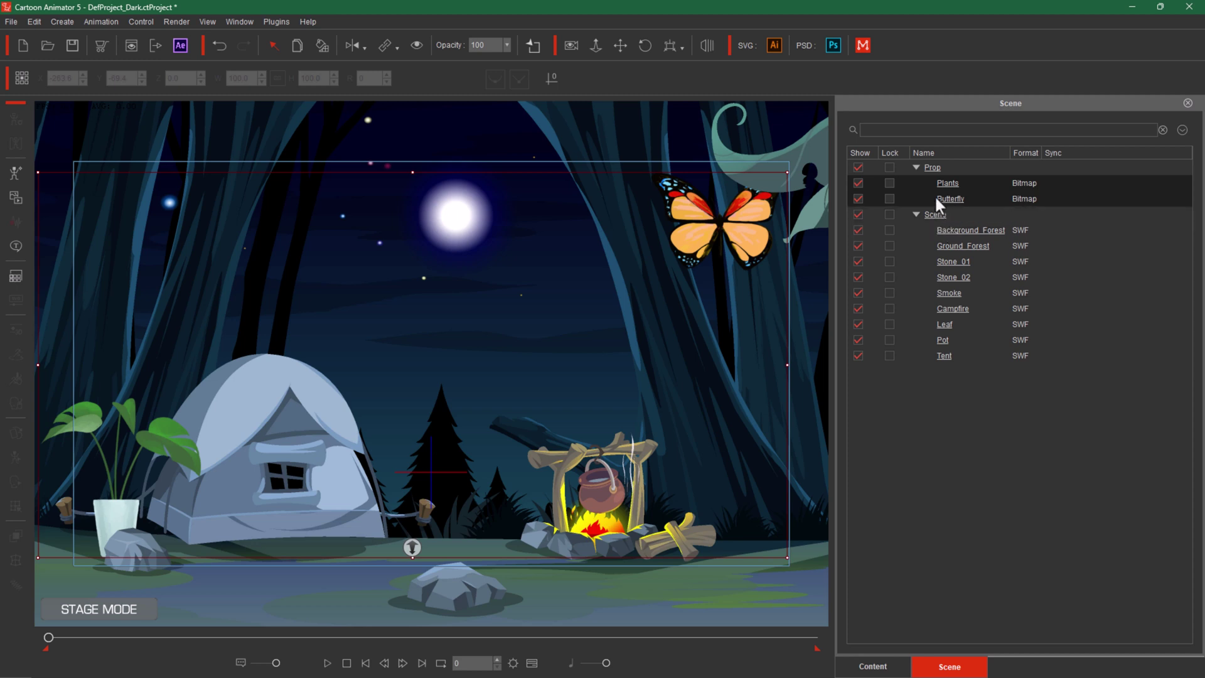
Step: Add the Johnny3_S actor from the 1_G3 360 Human templates in front of the tent, at about X -101, Y -88
{"action": "left_click", "coordinate": [876, 669]}
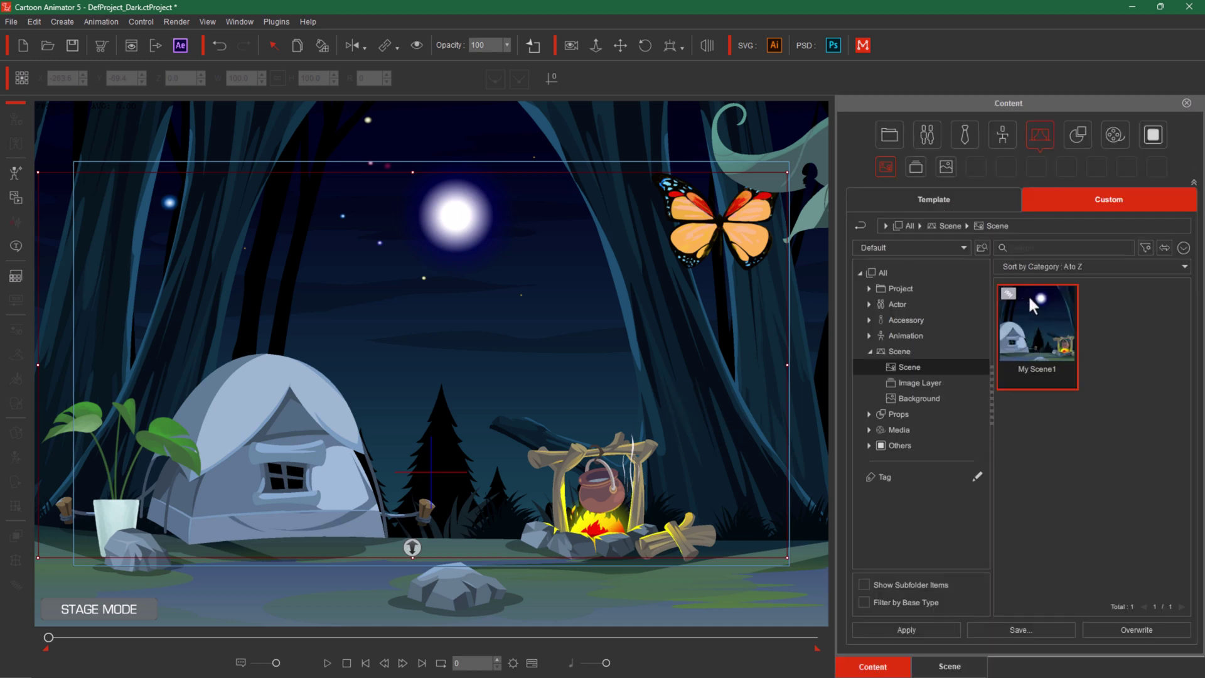
{"action": "left_click", "coordinate": [868, 305]}
{"action": "left_click", "coordinate": [914, 319]}
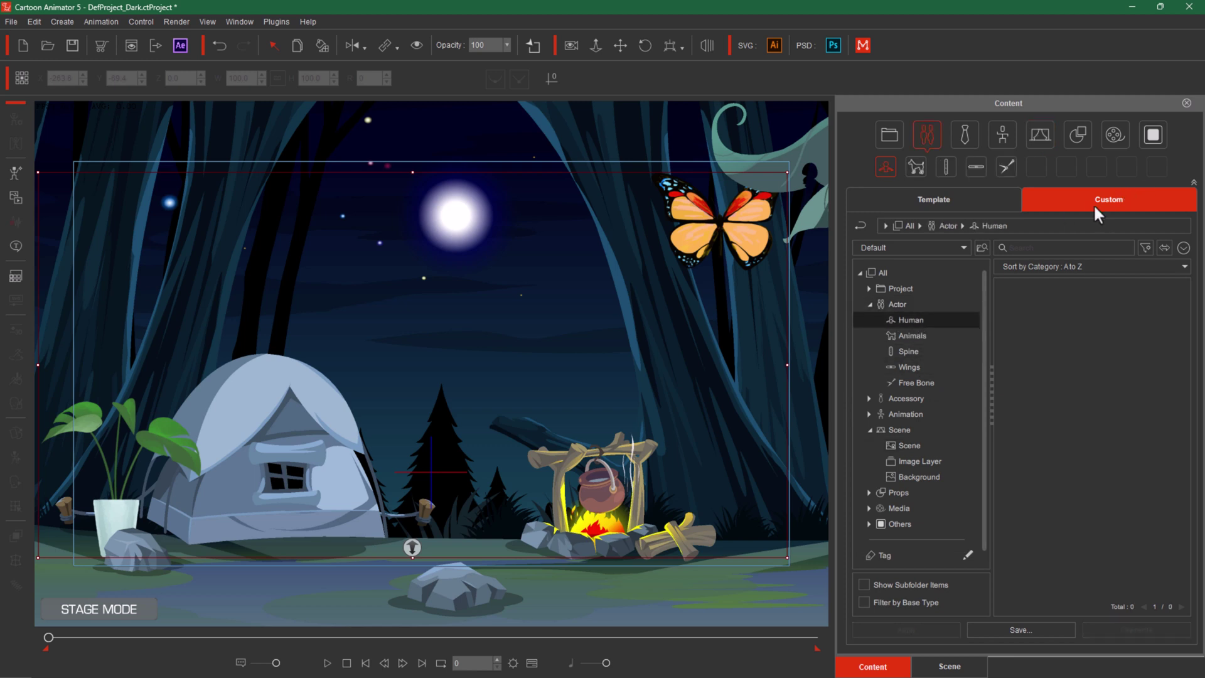
{"action": "left_click", "coordinate": [951, 195]}
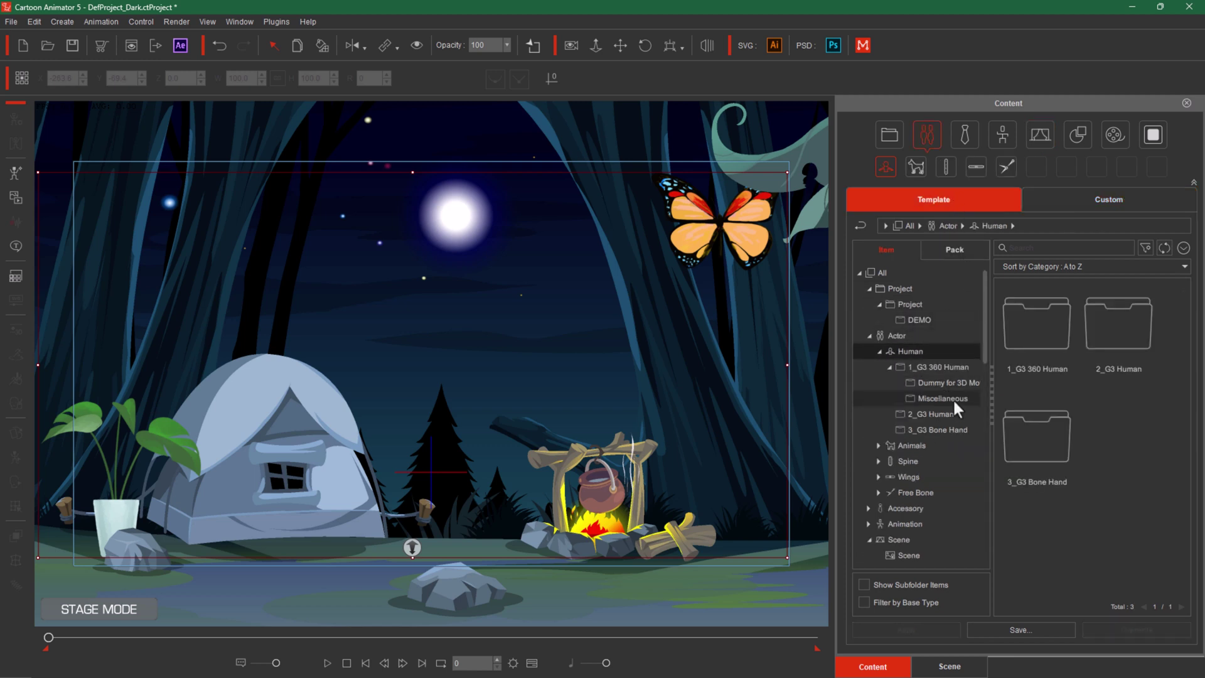
{"action": "left_click", "coordinate": [948, 367]}
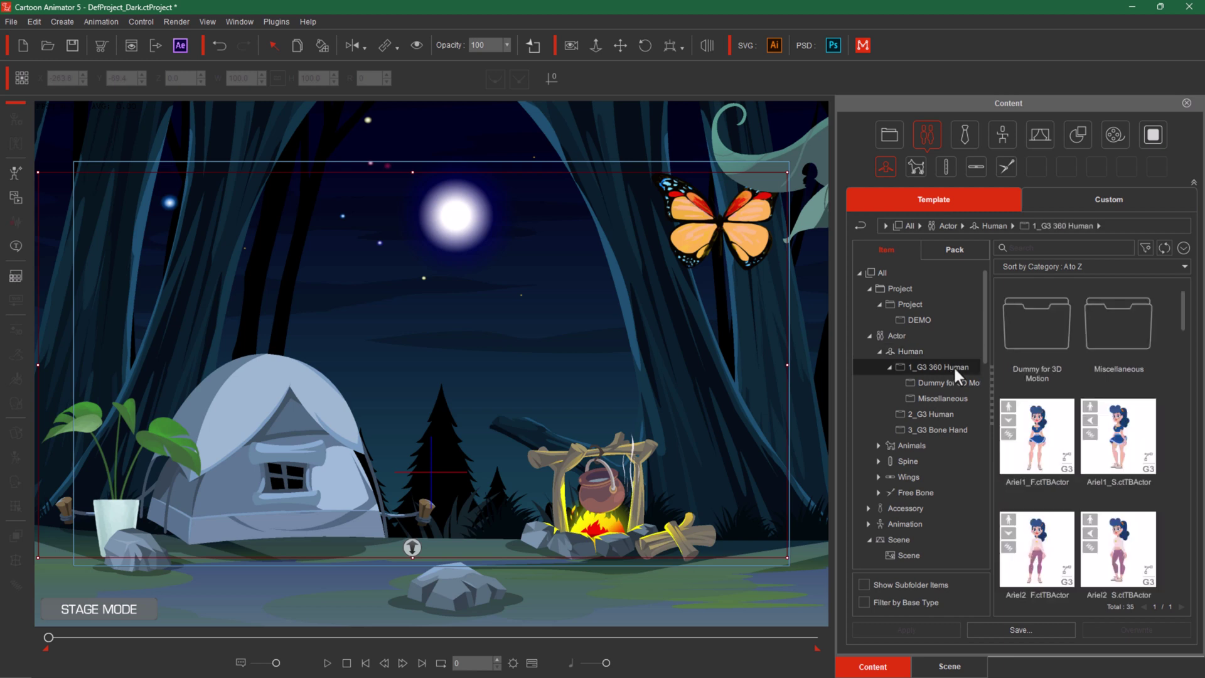
{"action": "scroll", "coordinate": [1106, 482], "scroll_direction": "down", "scroll_amount": 1}
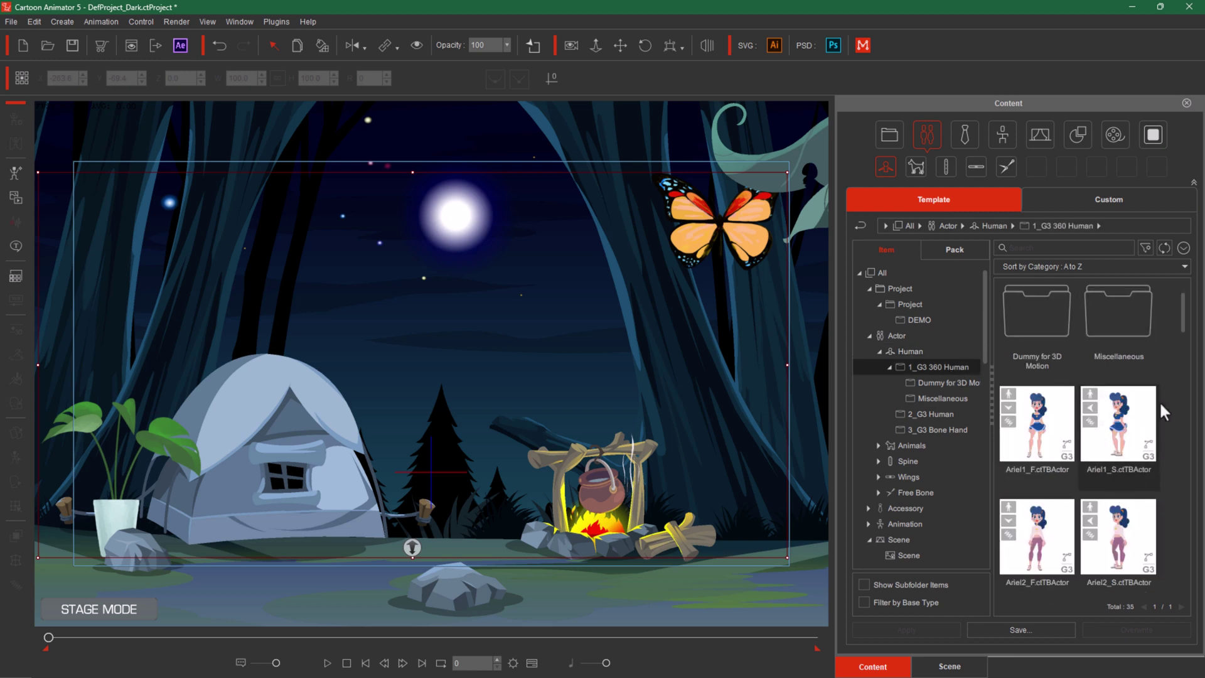
{"action": "scroll", "coordinate": [1181, 323], "scroll_direction": "down", "scroll_amount": 3}
{"action": "scroll", "coordinate": [1162, 390], "scroll_direction": "down", "scroll_amount": 5}
{"action": "left_click", "coordinate": [1112, 467]}
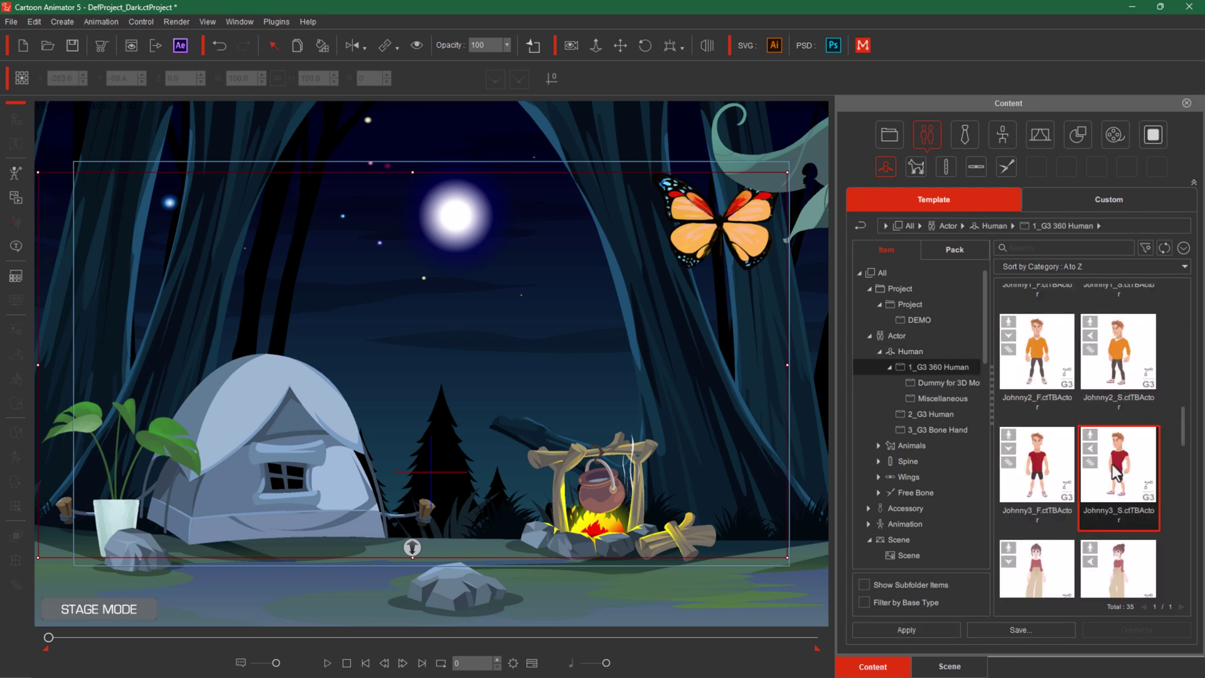
{"action": "left_click_drag", "start_coordinate": [1113, 472], "coordinate": [328, 467]}
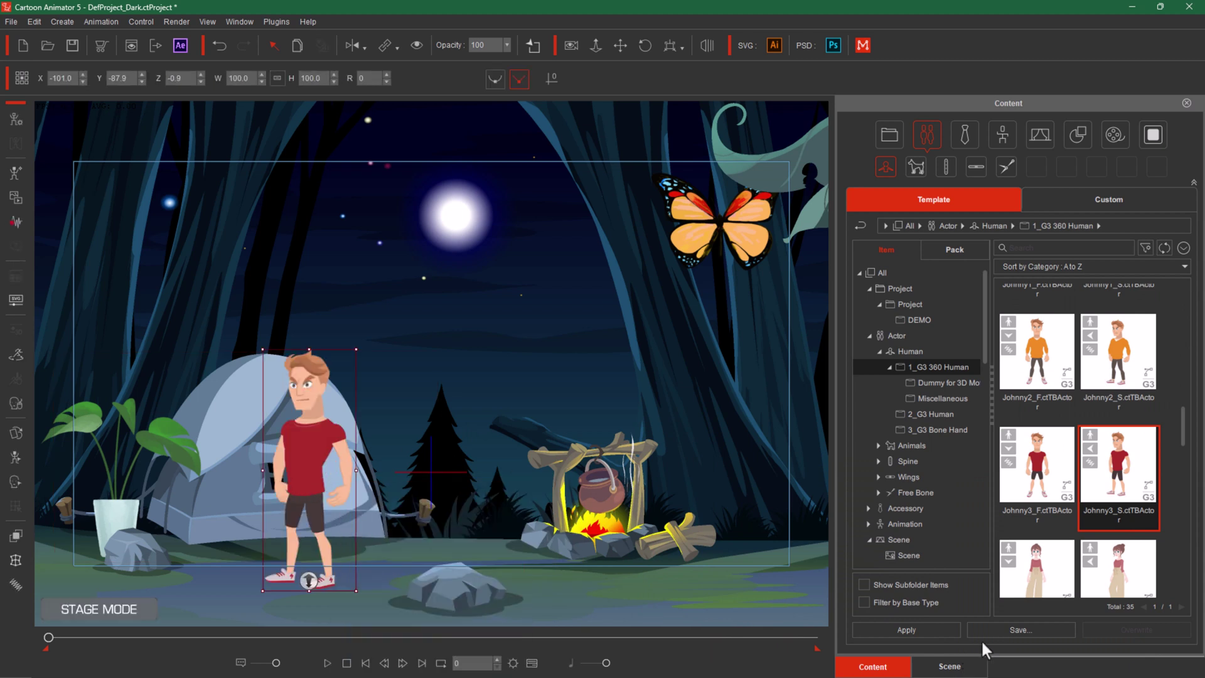
Step: Save the project with its actor, props and scene elements in the Documents folder as my project1
{"action": "left_click", "coordinate": [962, 669]}
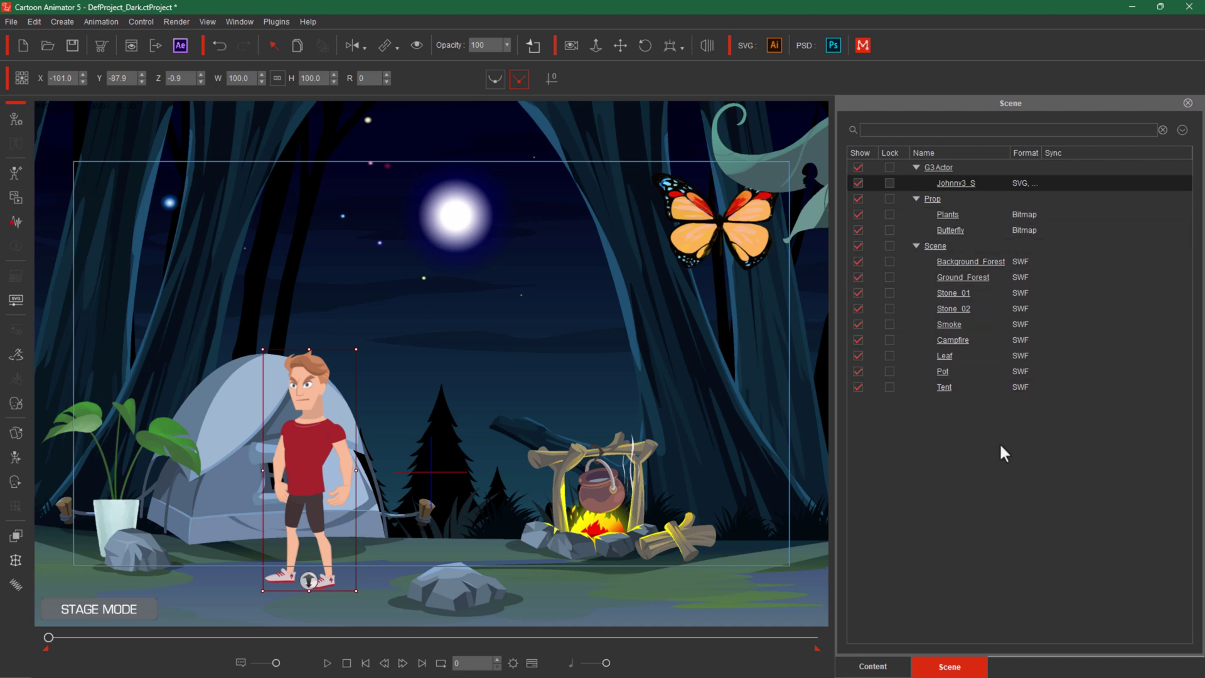
{"action": "left_click", "coordinate": [1001, 461]}
{"action": "left_click_drag", "start_coordinate": [1004, 468], "coordinate": [915, 169]}
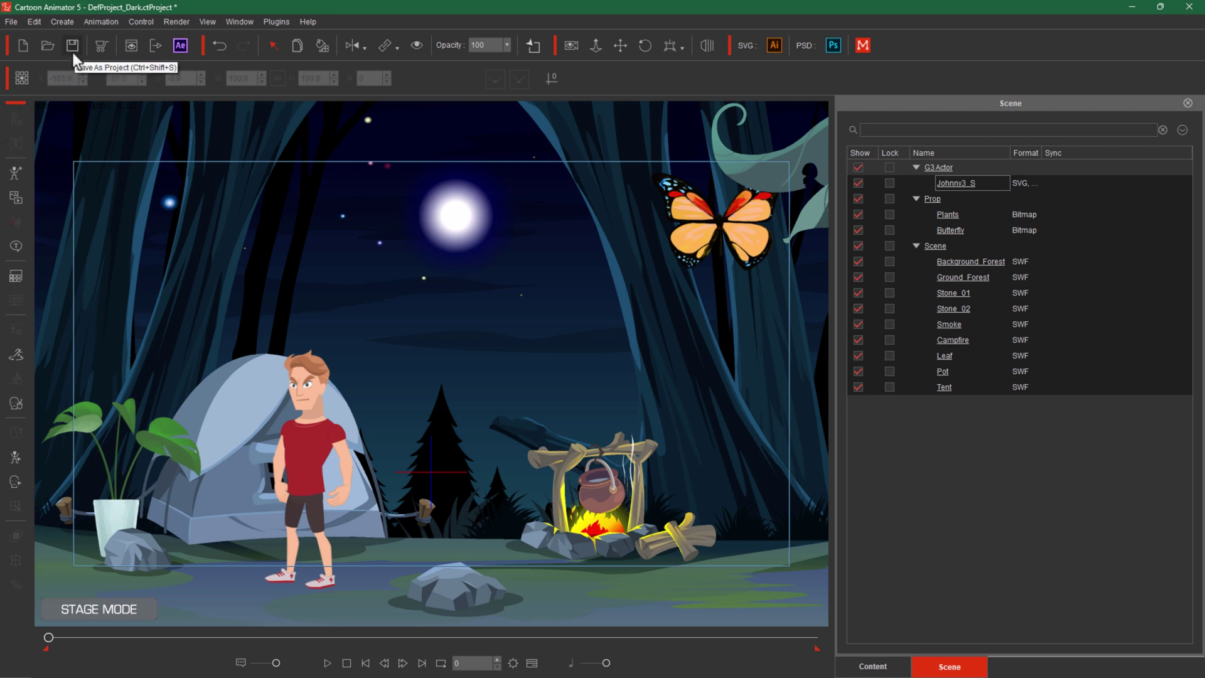
{"action": "left_click", "coordinate": [12, 22]}
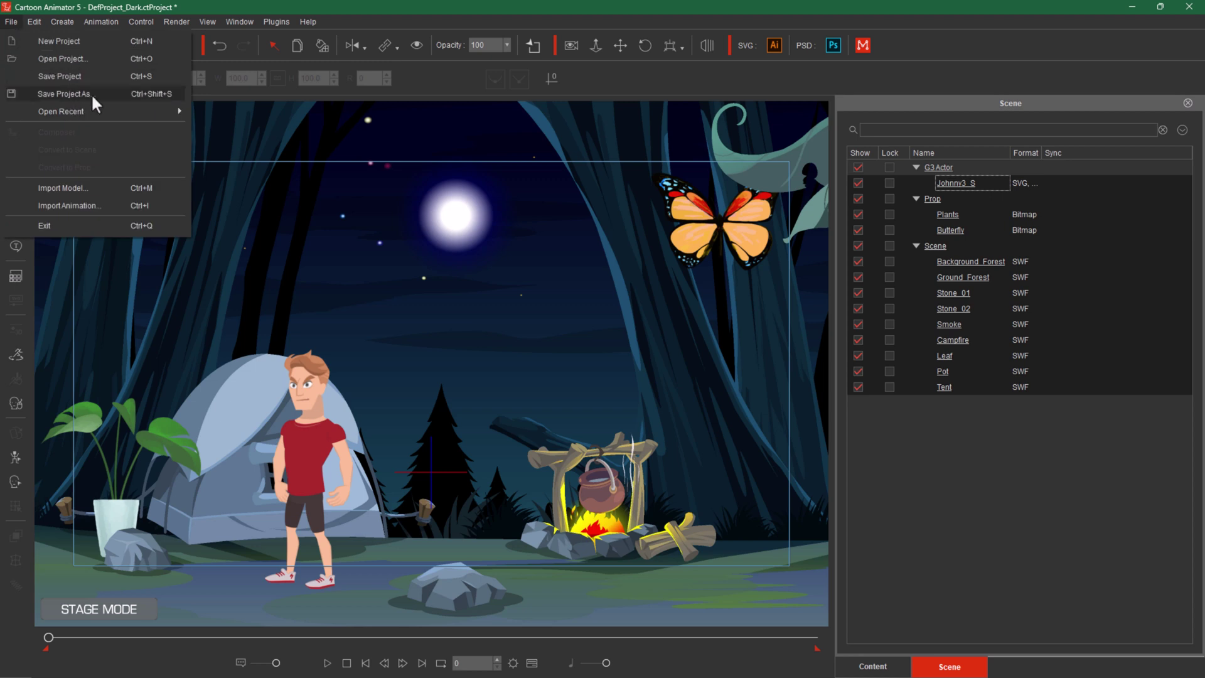
{"action": "left_click", "coordinate": [80, 77]}
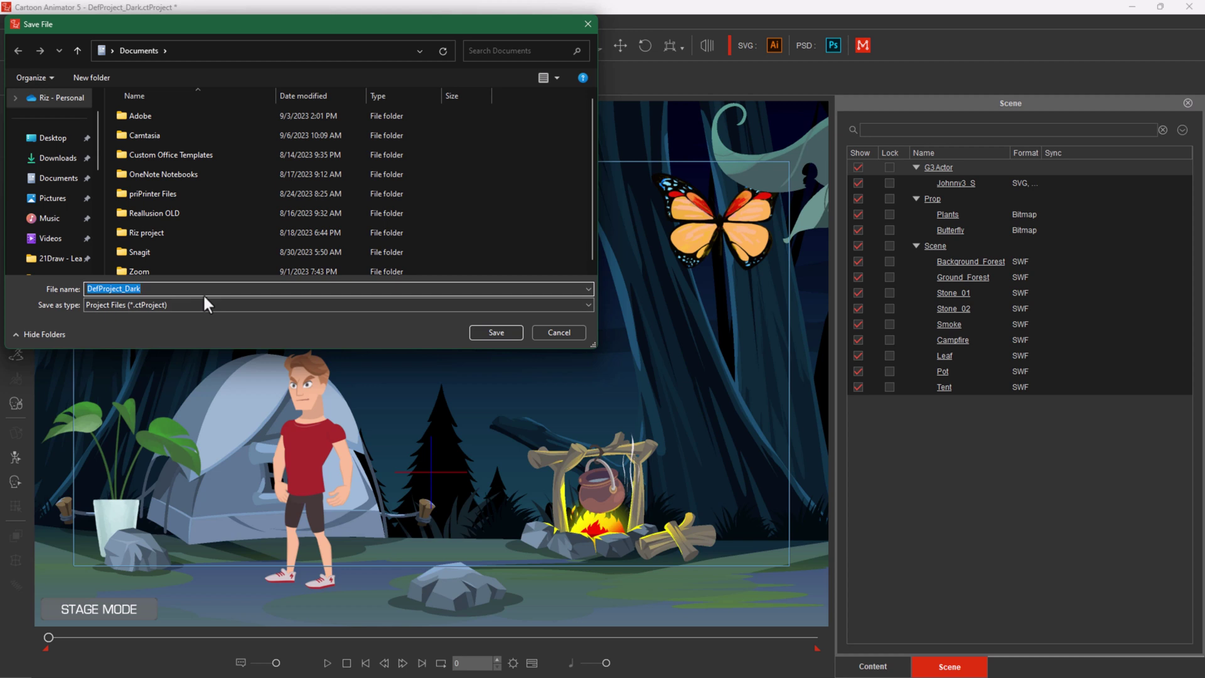
{"action": "type", "text": "my project1"}
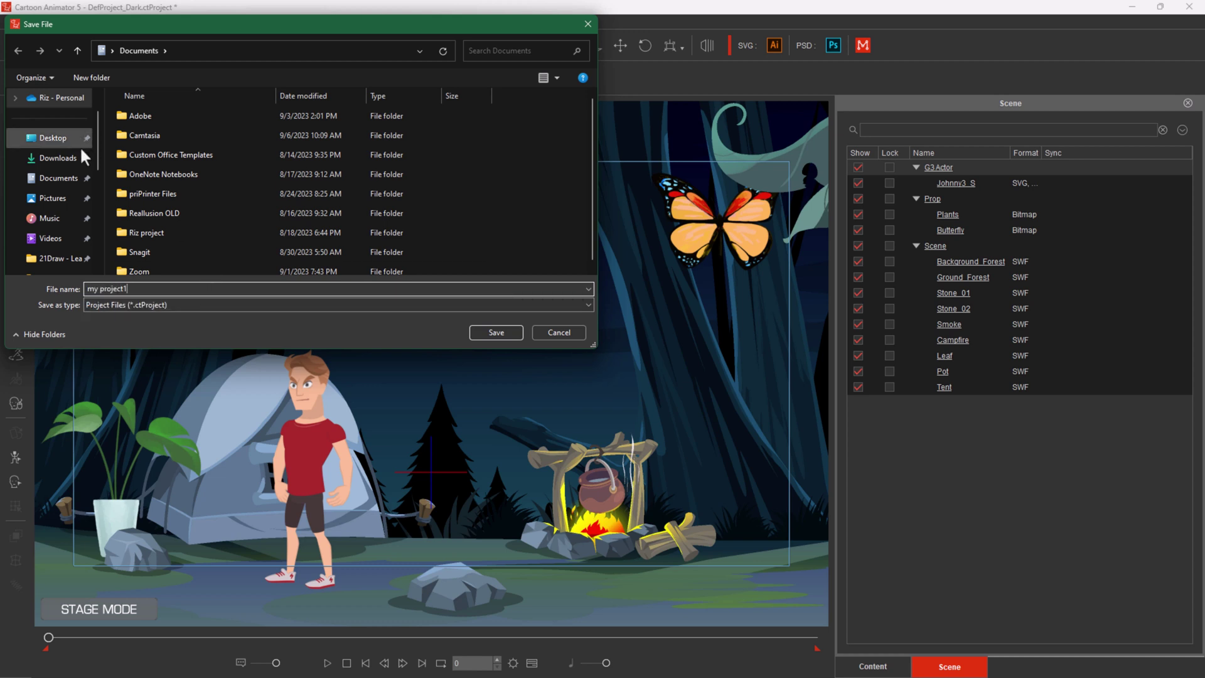
{"action": "left_click", "coordinate": [495, 332]}
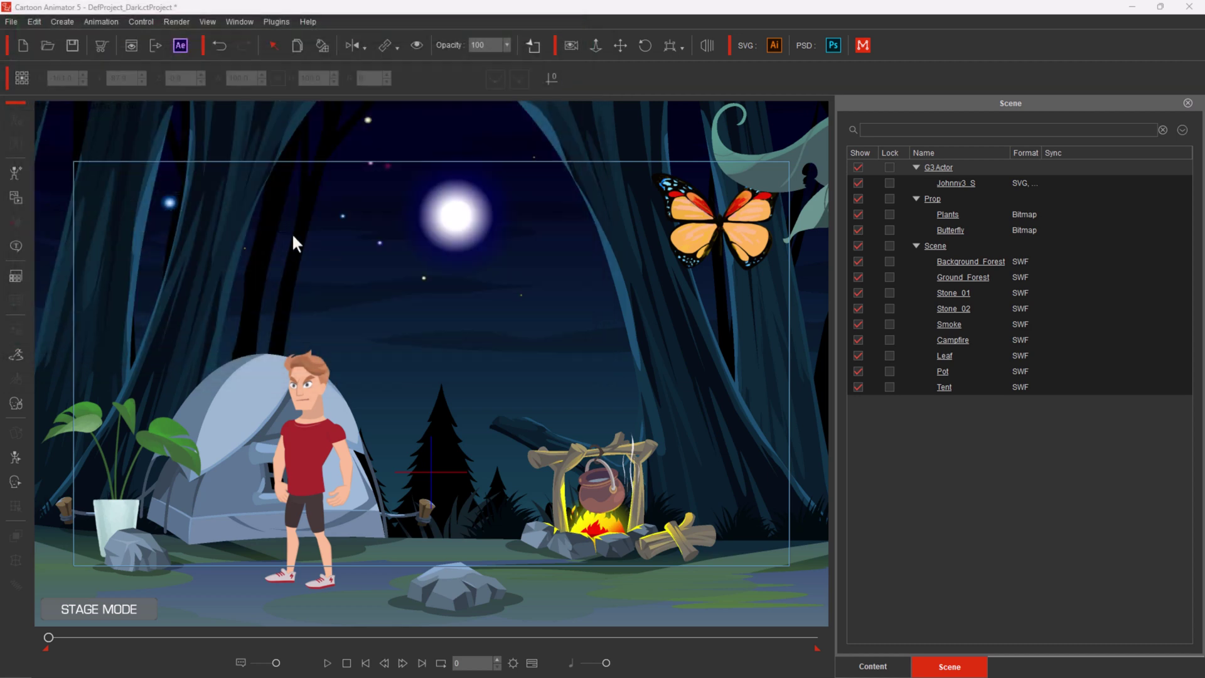
Step: Start a new empty project, and reopen my project1.ctProject from the Documents folder
{"action": "left_click", "coordinate": [22, 46]}
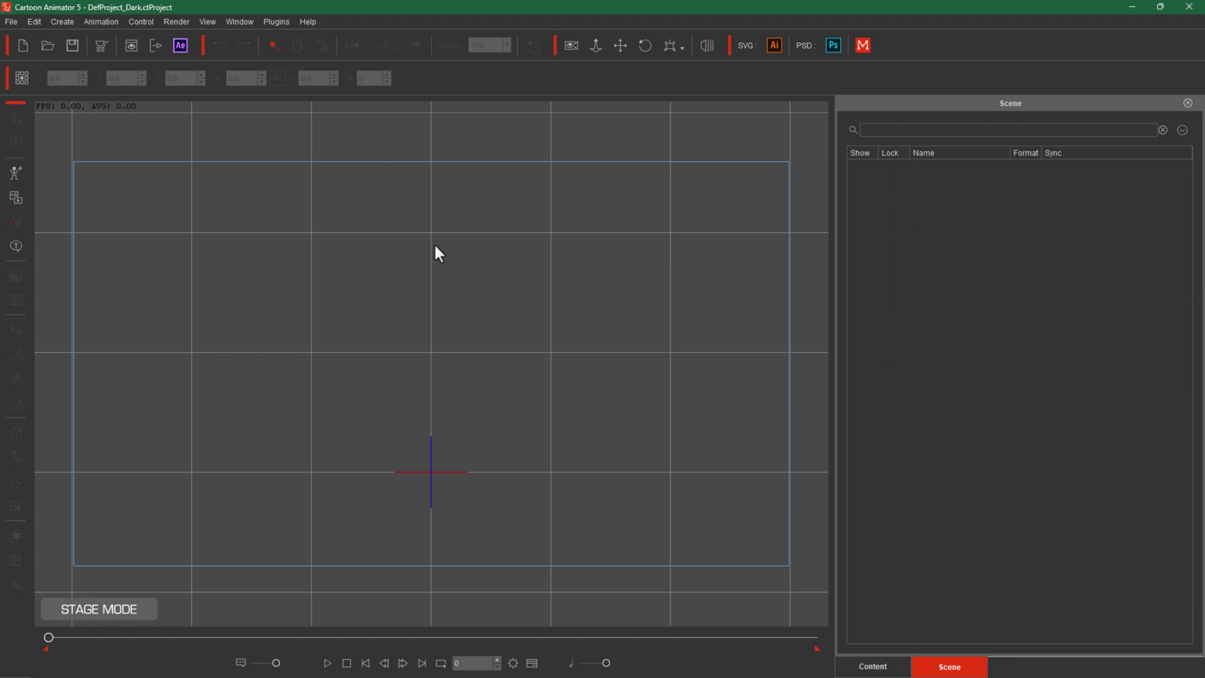
{"action": "left_click", "coordinate": [47, 45]}
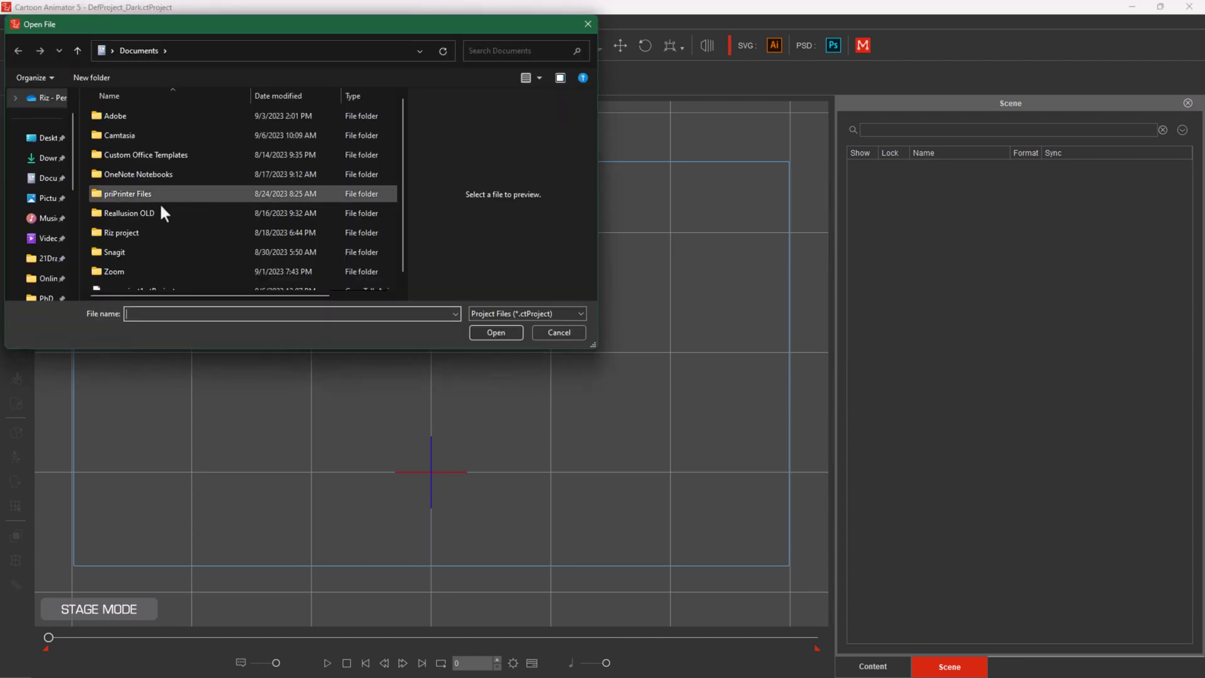
{"action": "scroll", "coordinate": [148, 210], "scroll_direction": "down", "scroll_amount": 1}
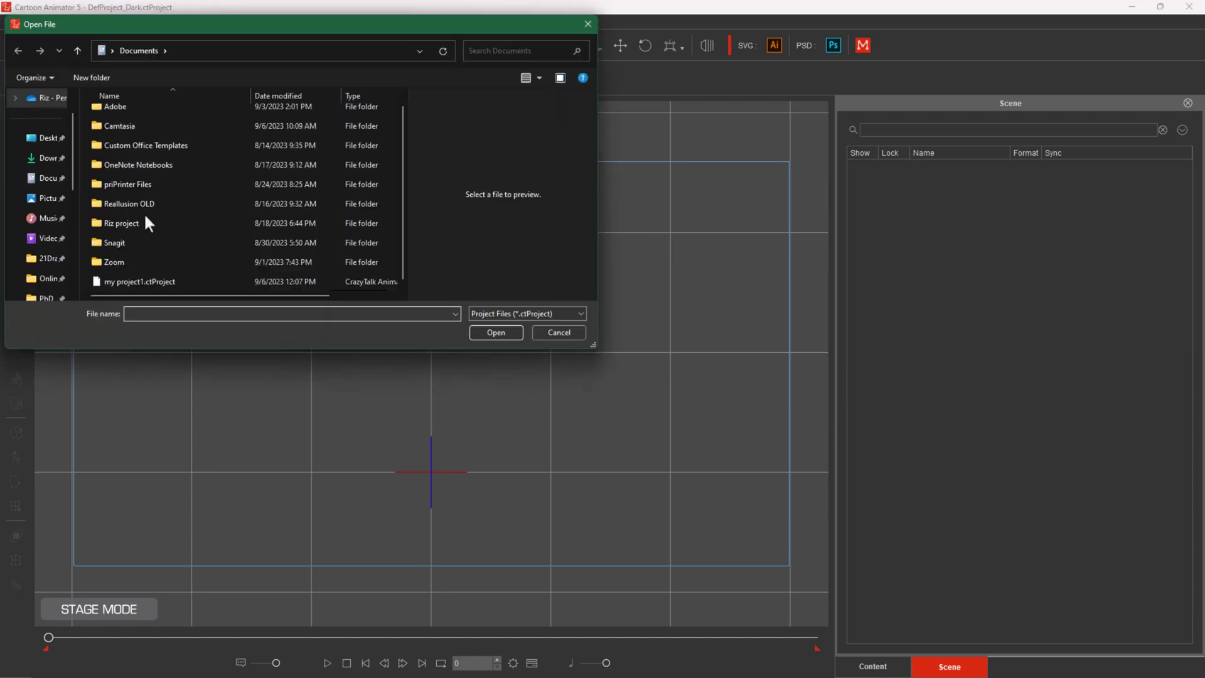
{"action": "double_click", "coordinate": [149, 283]}
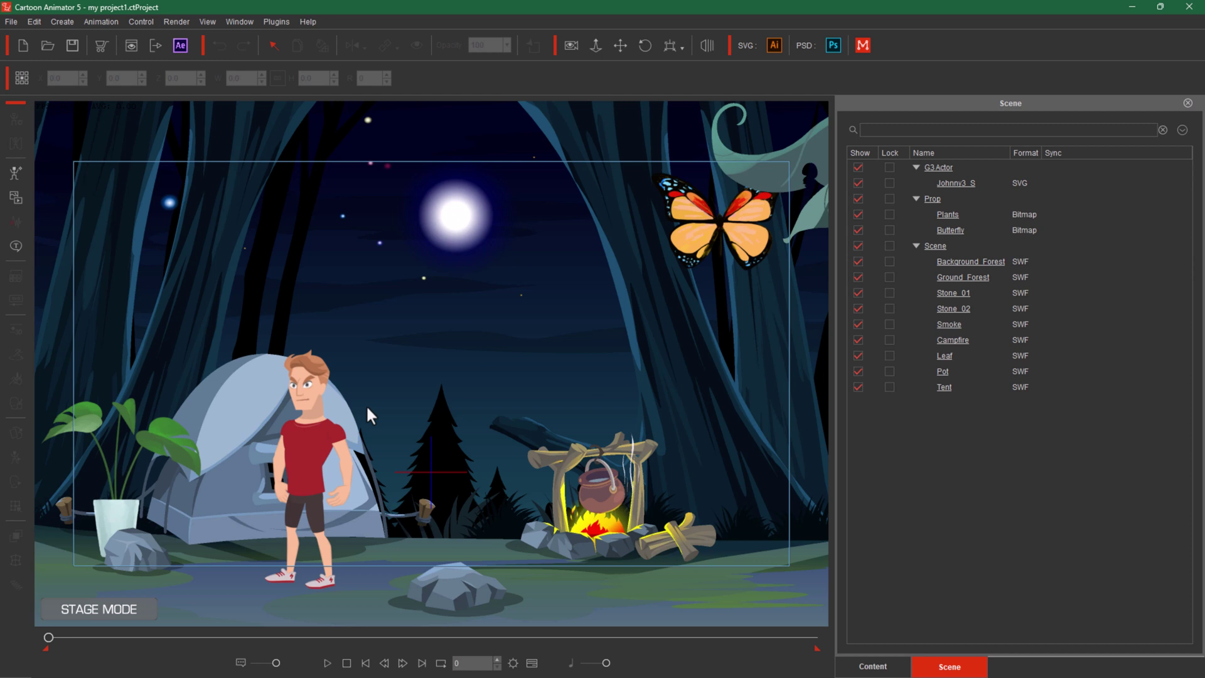
Step: Select the Scene, Prop and G3 Actor groups in turn to examine which elements the reopened project keeps in each
{"action": "left_click", "coordinate": [953, 245]}
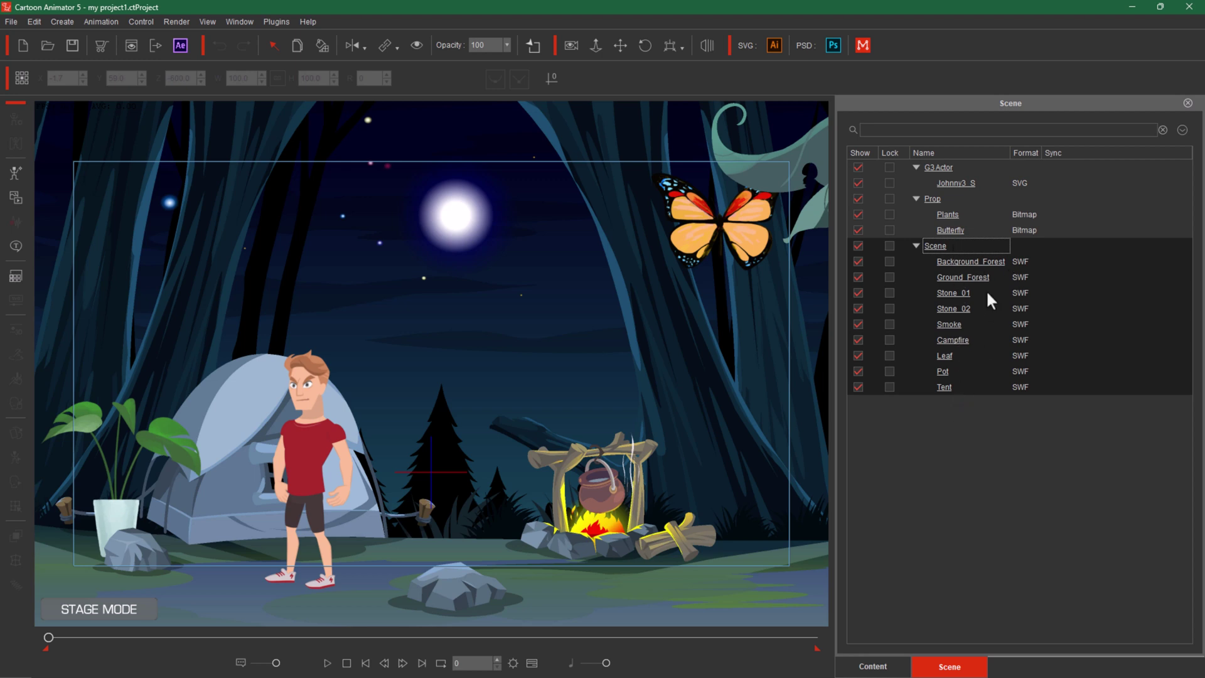
{"action": "left_click", "coordinate": [935, 201]}
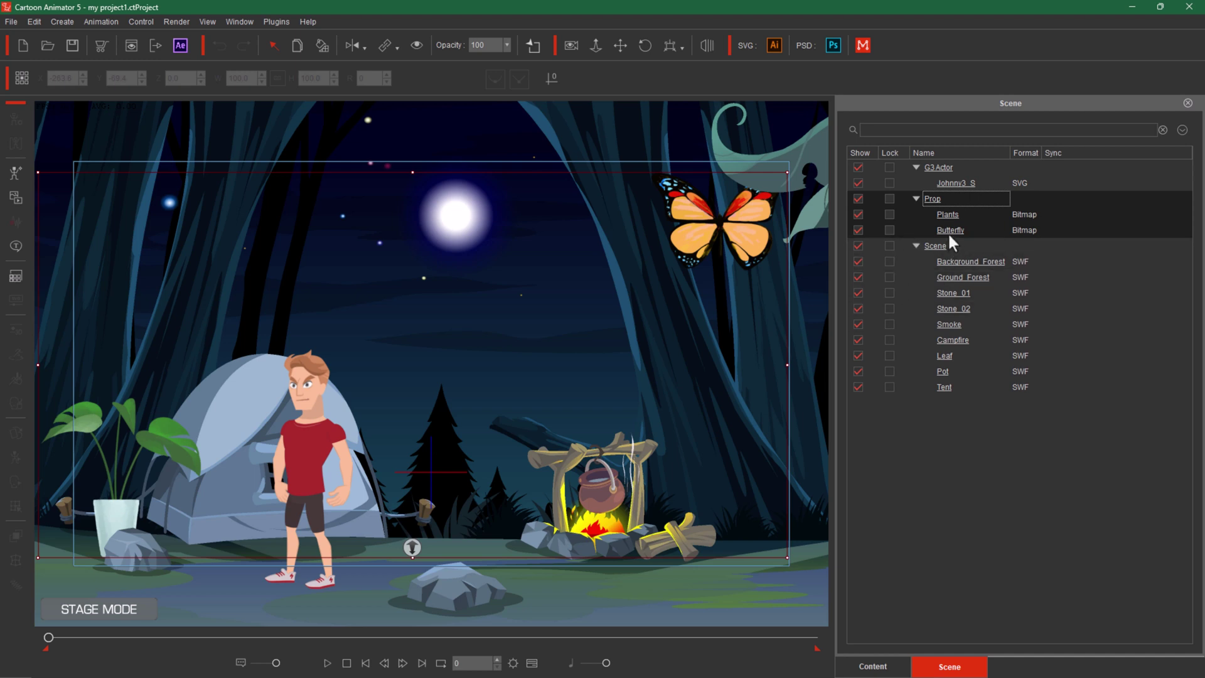
{"action": "left_click", "coordinate": [941, 165]}
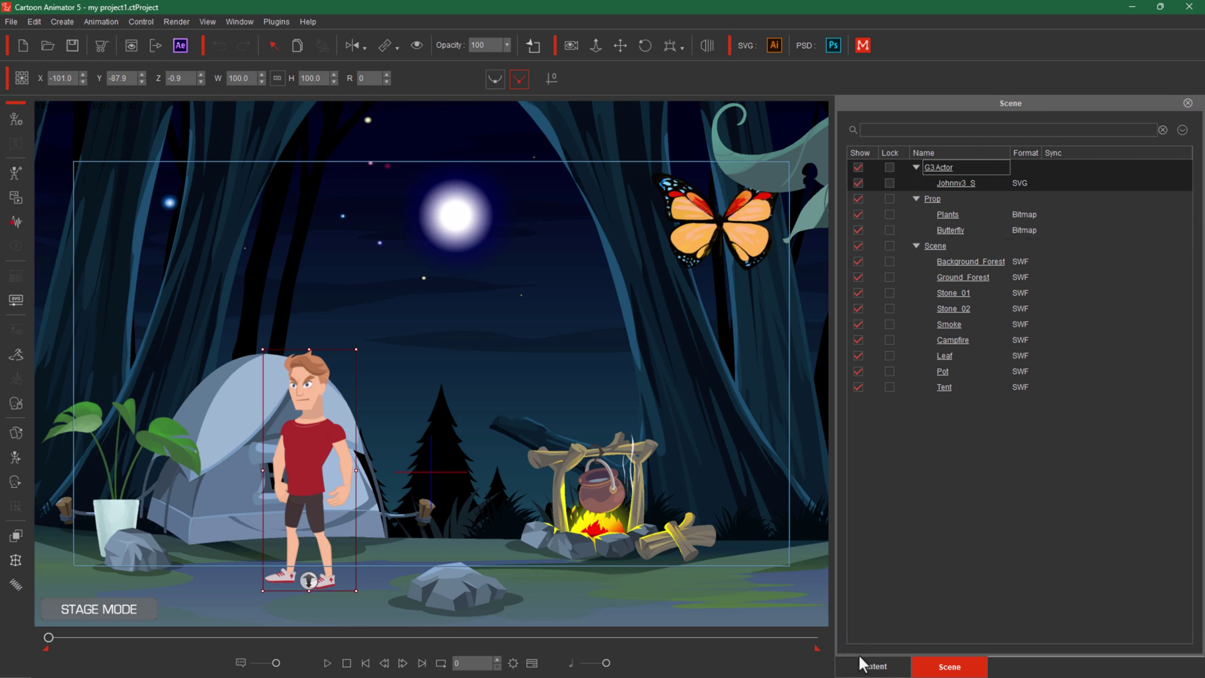
{"action": "left_click", "coordinate": [935, 248]}
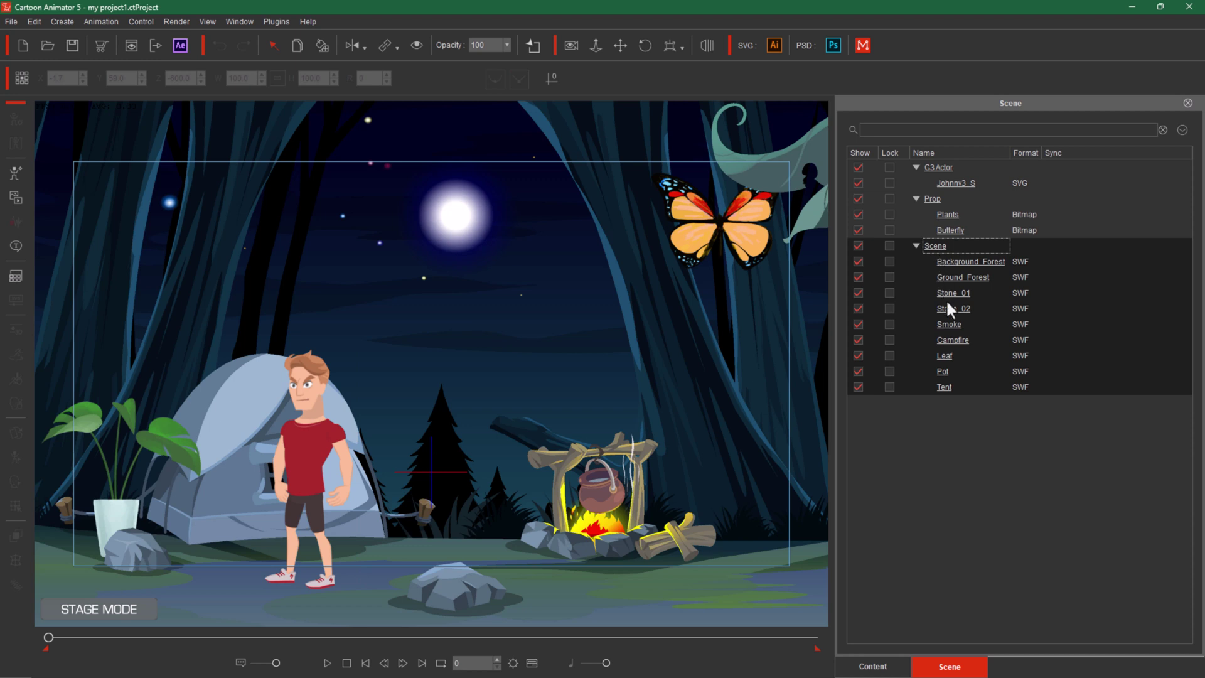